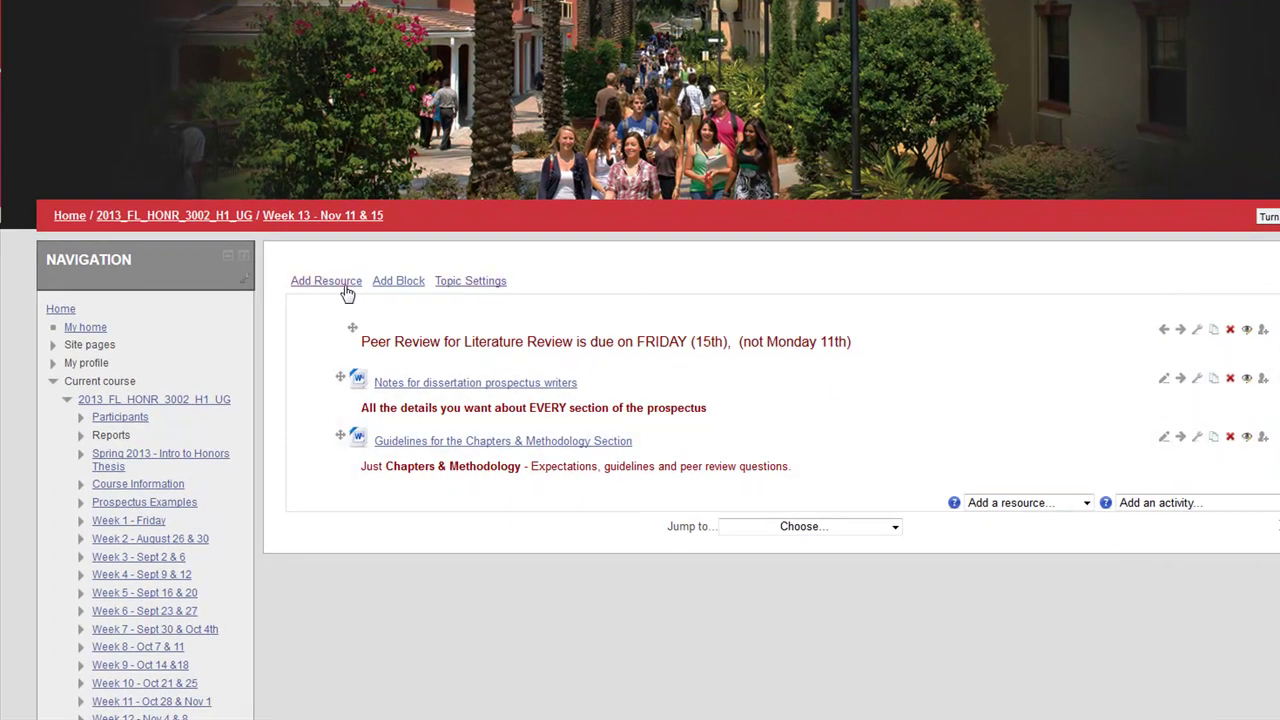
Step: Add a Turnitin assignment to Week 13, keeping Paper Assignment as its type
{"action": "left_click", "coordinate": [327, 281]}
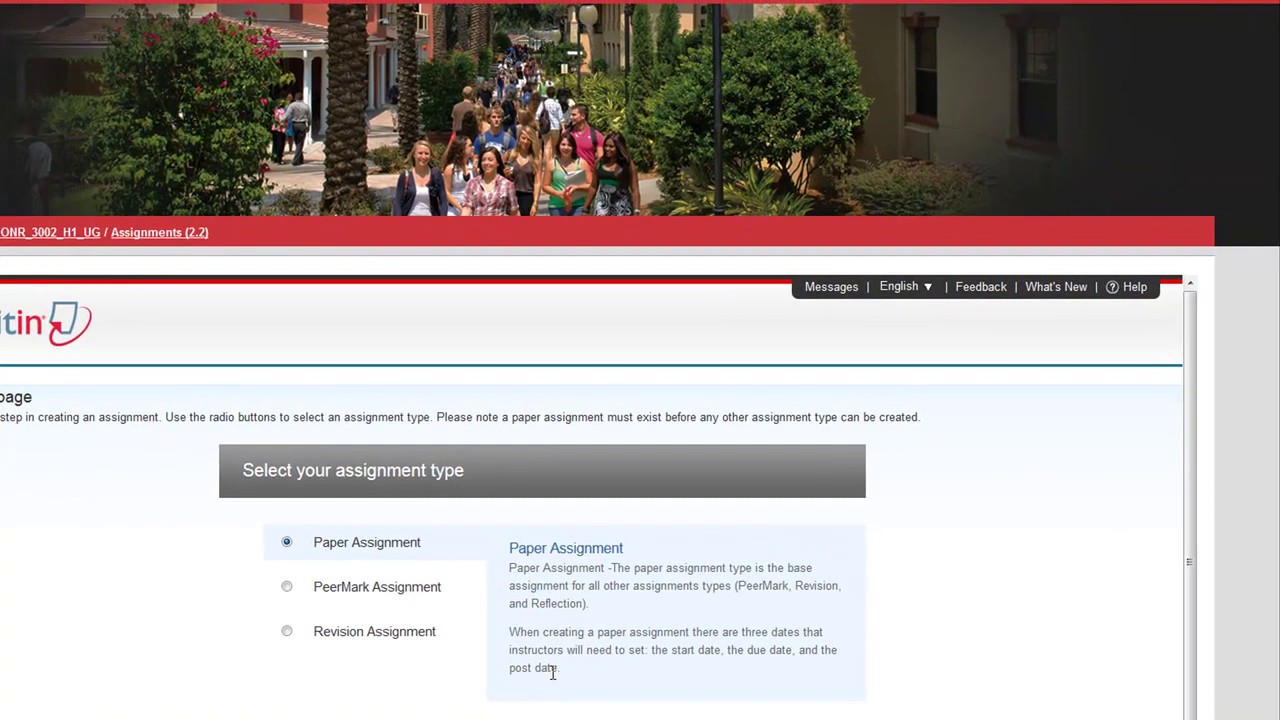
{"action": "scroll", "coordinate": [606, 665], "scroll_direction": "down", "scroll_amount": 1}
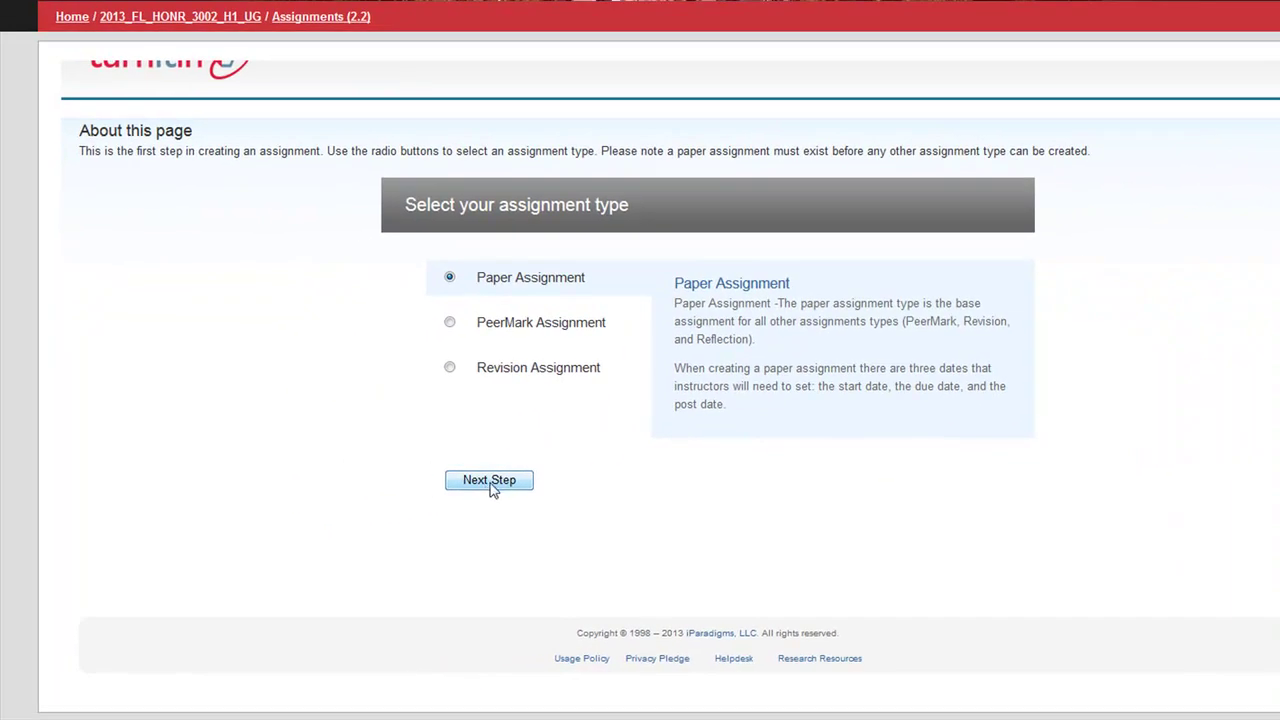
Step: Continue with a paper assignment and title it 'Chapters'
{"action": "left_click", "coordinate": [495, 486]}
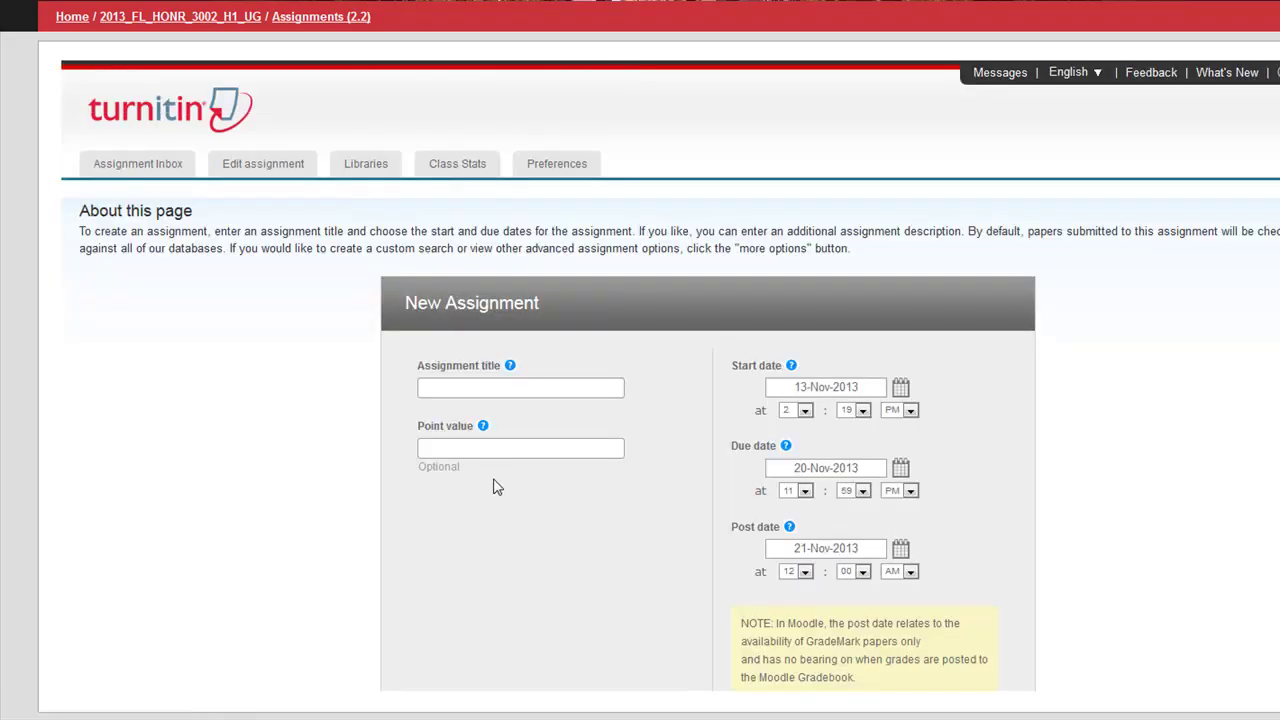
{"action": "left_click", "coordinate": [476, 393]}
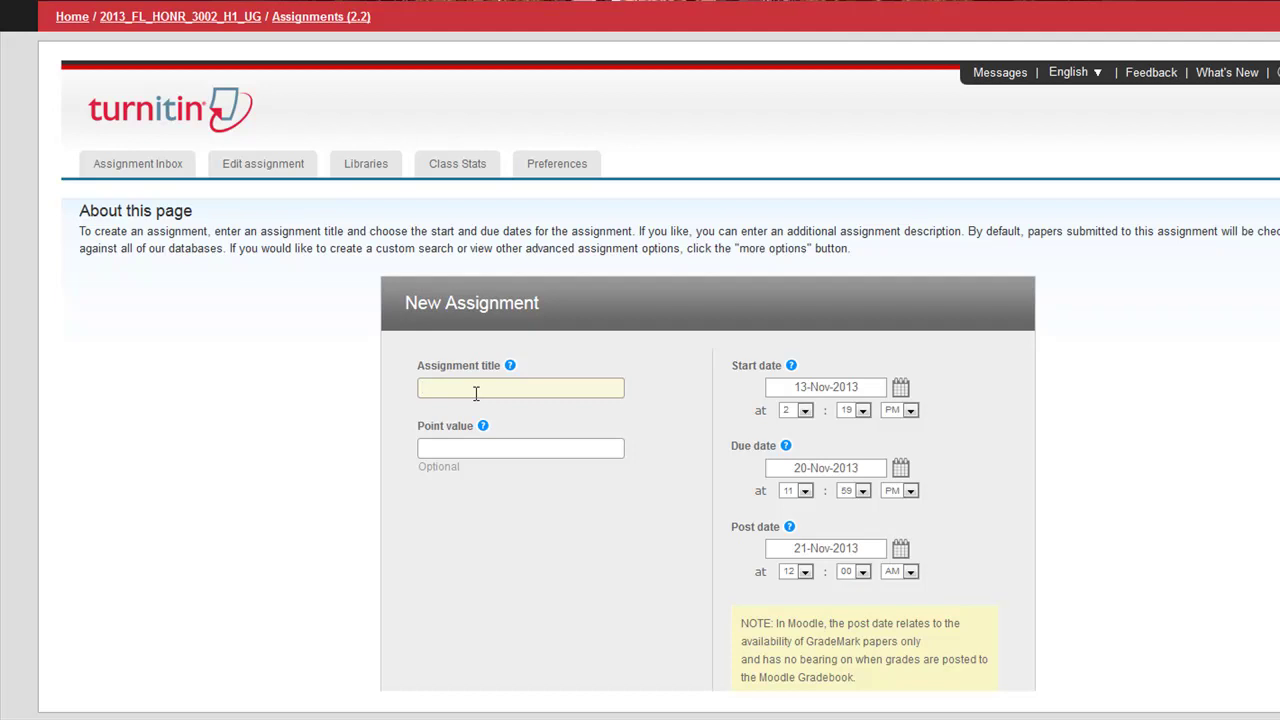
{"action": "type", "text": "Chap"}
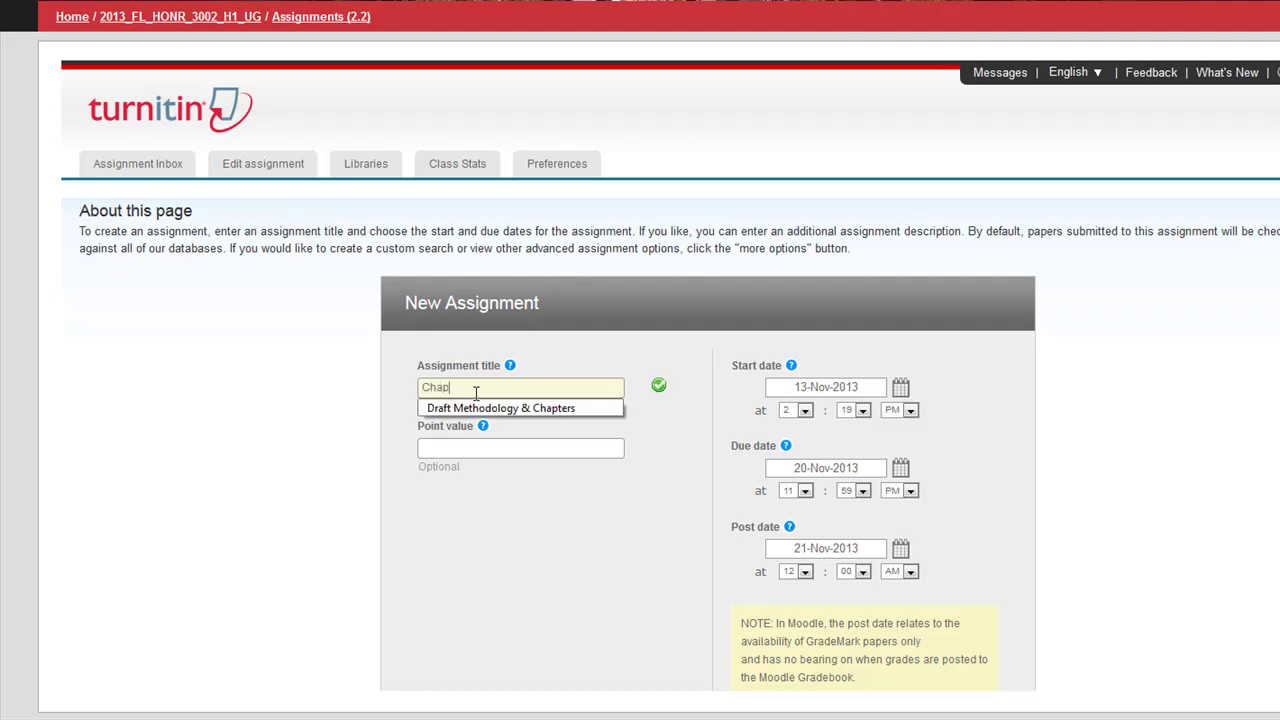
{"action": "type", "text": "ters"}
{"action": "left_click", "coordinate": [471, 447]}
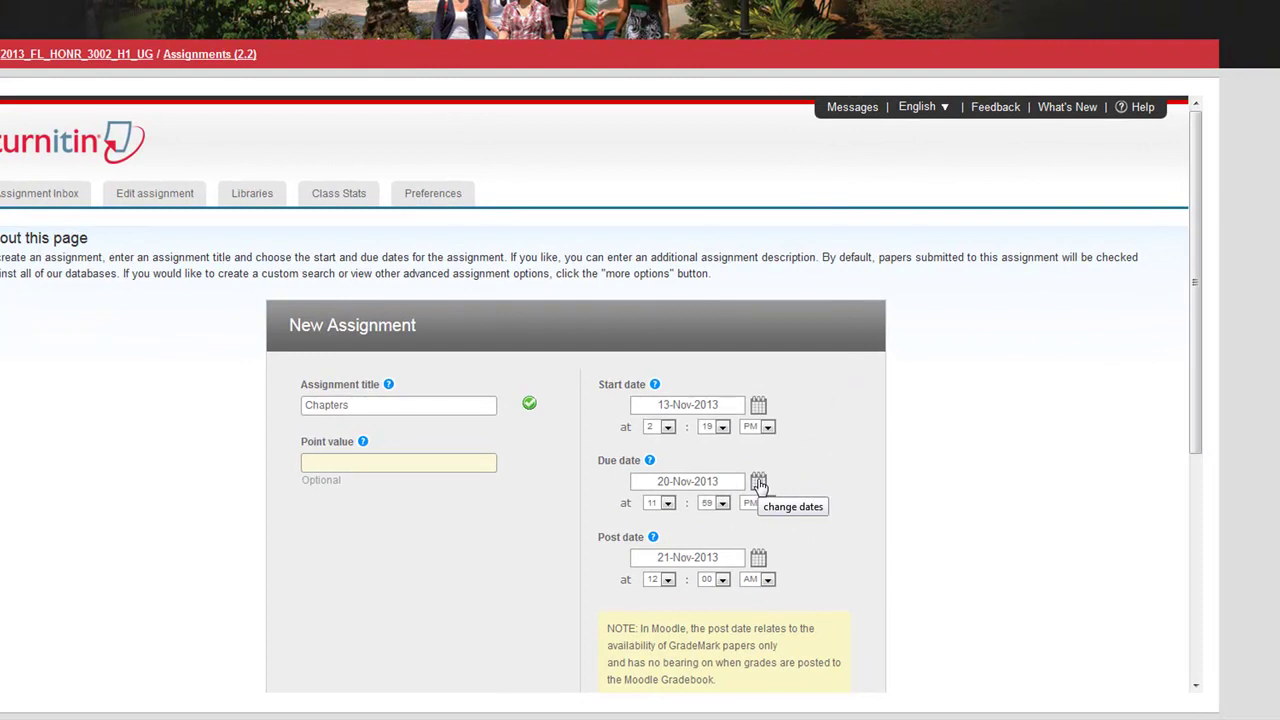
Step: Set the due date to 15-Nov-2013 and the post date to 16-Nov-2013
{"action": "left_click", "coordinate": [759, 483]}
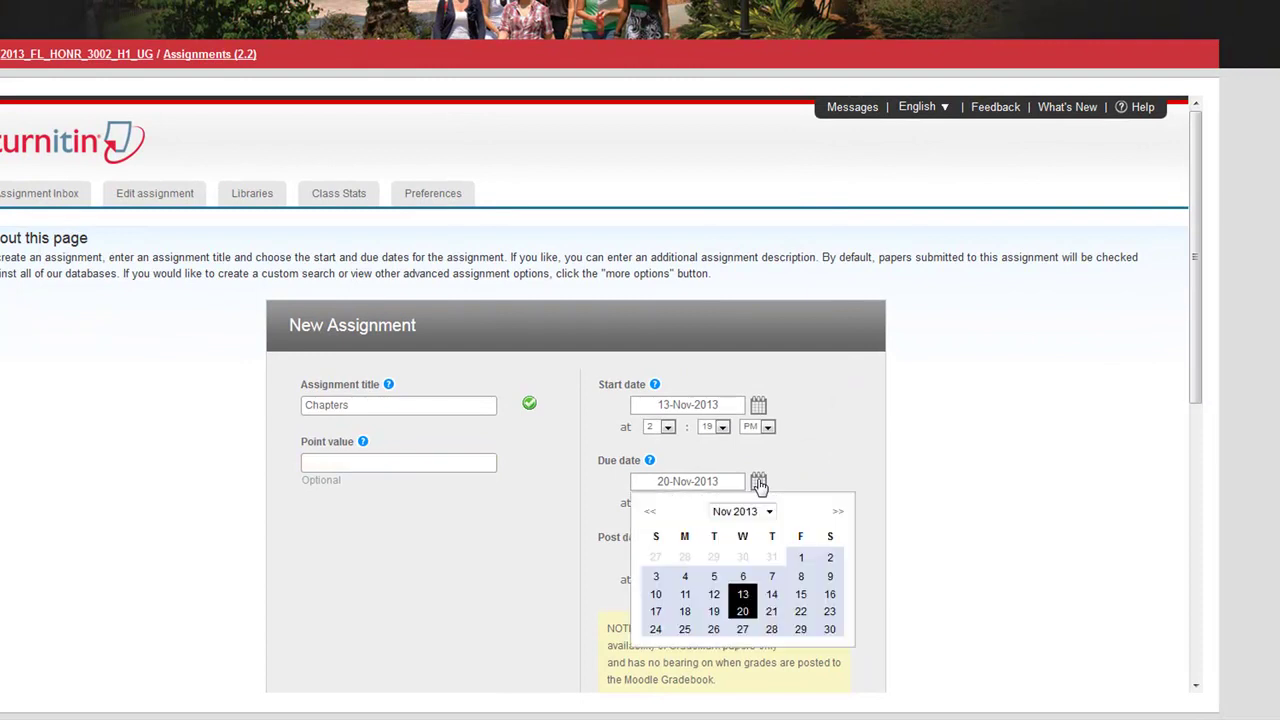
{"action": "left_click", "coordinate": [801, 594]}
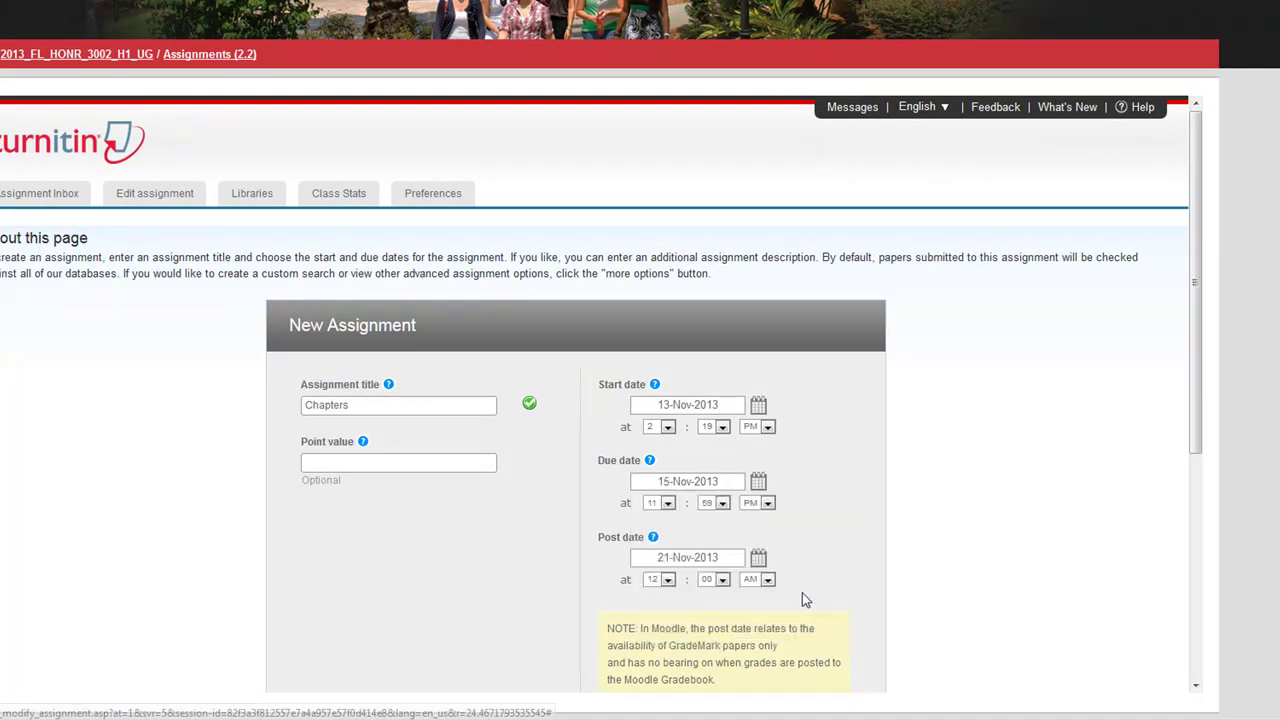
{"action": "left_click", "coordinate": [759, 560]}
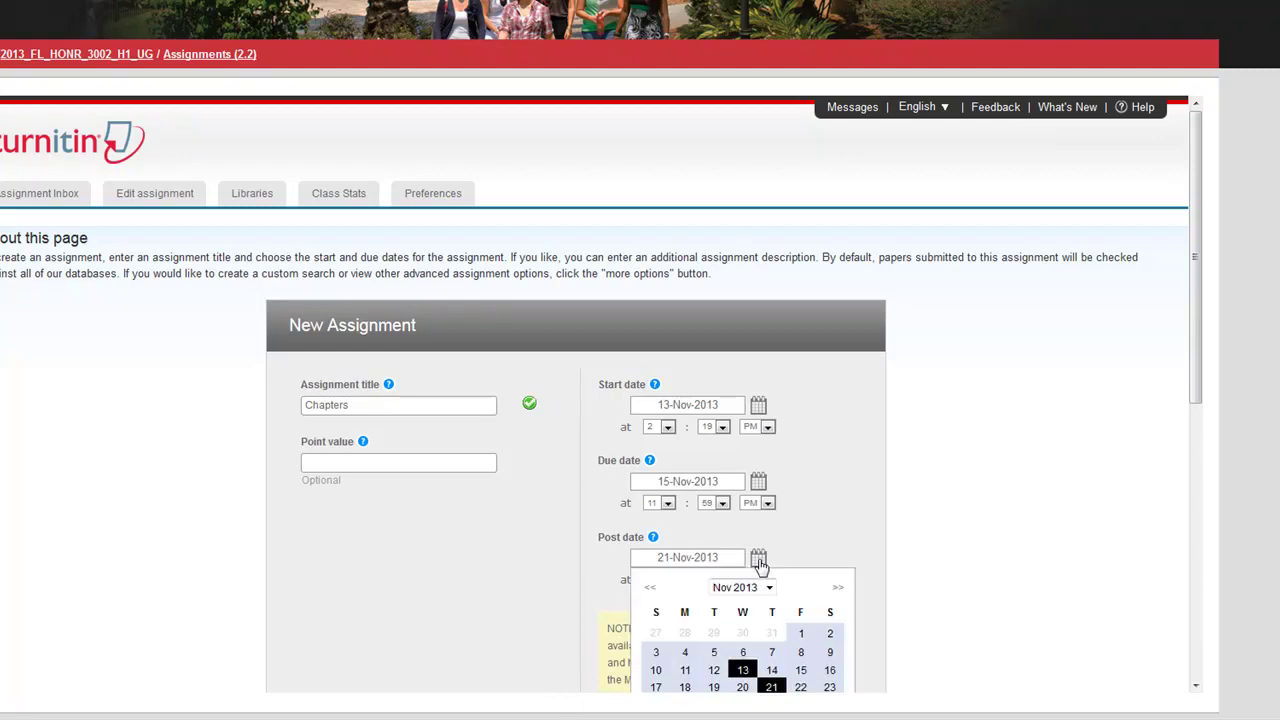
{"action": "left_click", "coordinate": [829, 670]}
Step: Review the optional settings and submit the Chapters assignment, due 15 November 2013
{"action": "scroll", "coordinate": [745, 529], "scroll_direction": "down", "scroll_amount": 3}
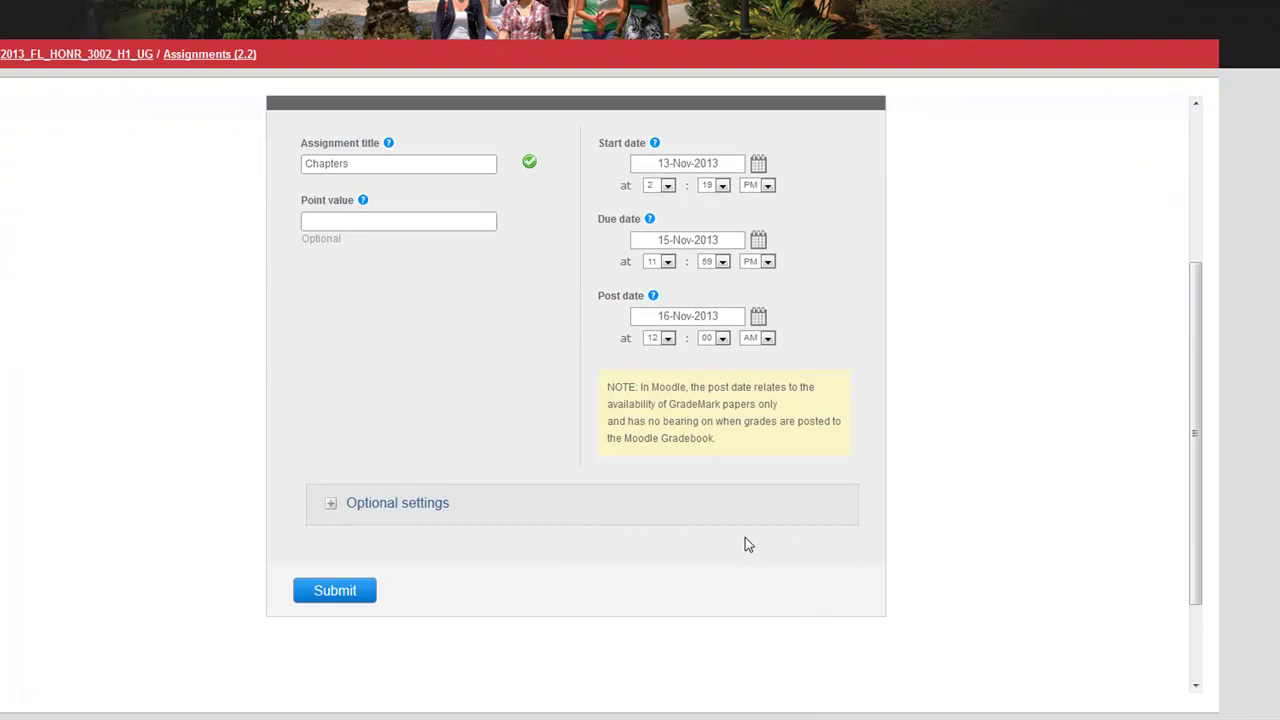
{"action": "scroll", "coordinate": [745, 544], "scroll_direction": "down", "scroll_amount": 1}
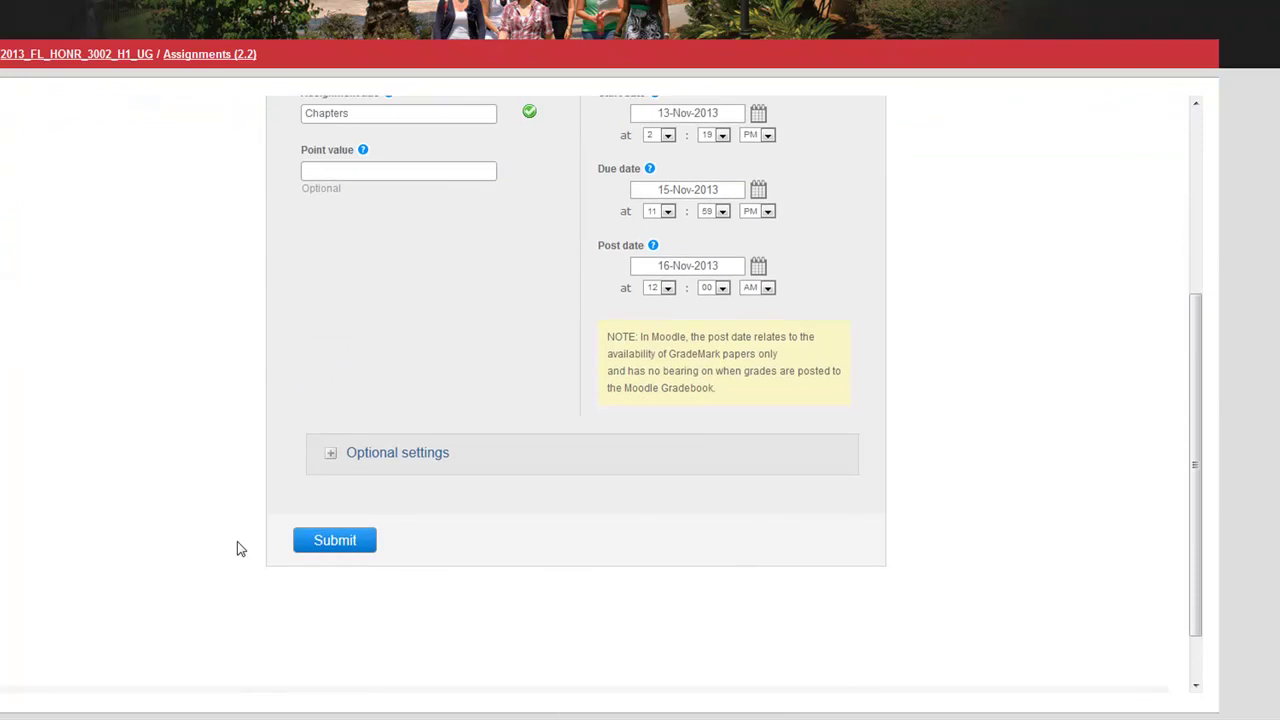
{"action": "left_click", "coordinate": [329, 455]}
{"action": "scroll", "coordinate": [589, 517], "scroll_direction": "down", "scroll_amount": 3}
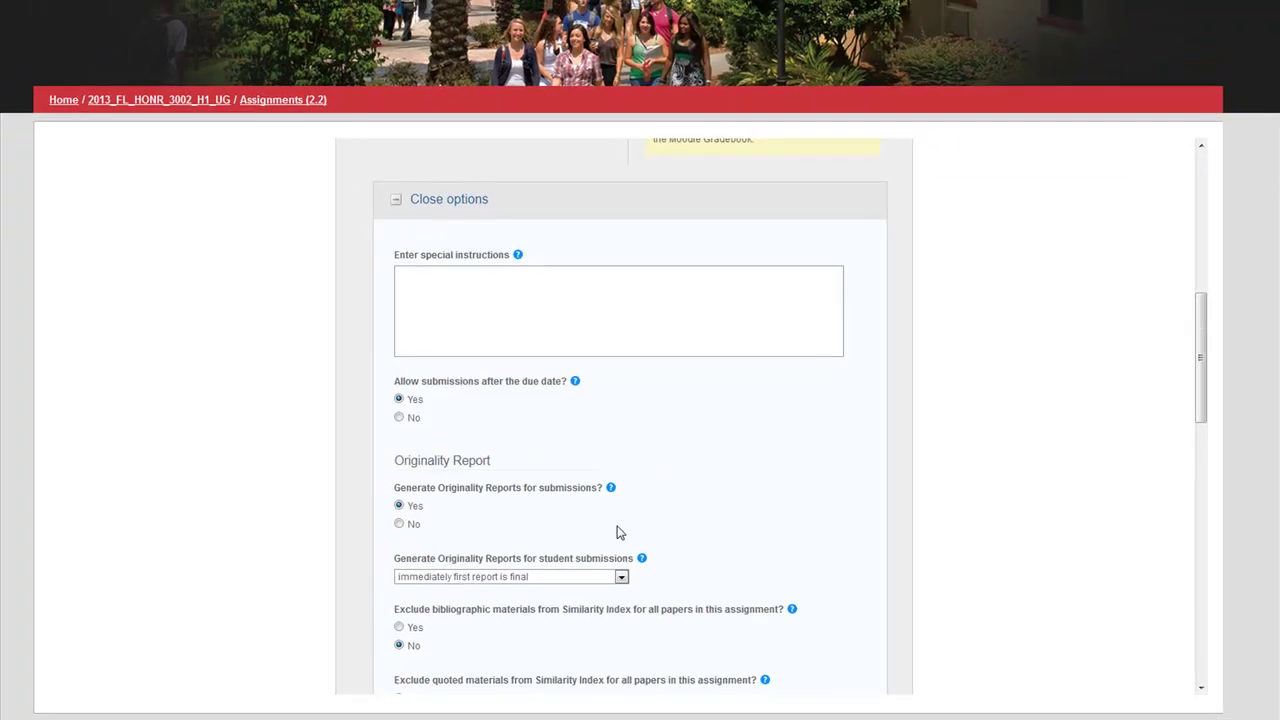
{"action": "scroll", "coordinate": [617, 532], "scroll_direction": "down", "scroll_amount": 10}
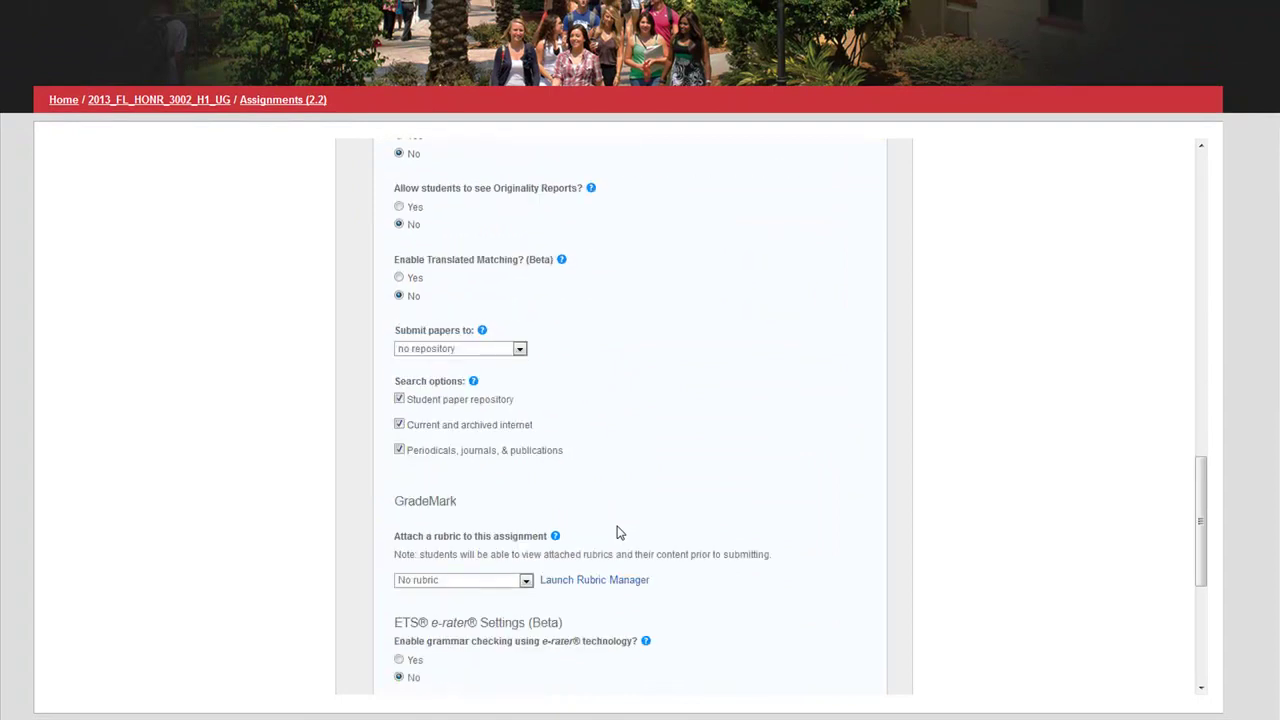
{"action": "scroll", "coordinate": [617, 532], "scroll_direction": "down", "scroll_amount": 2}
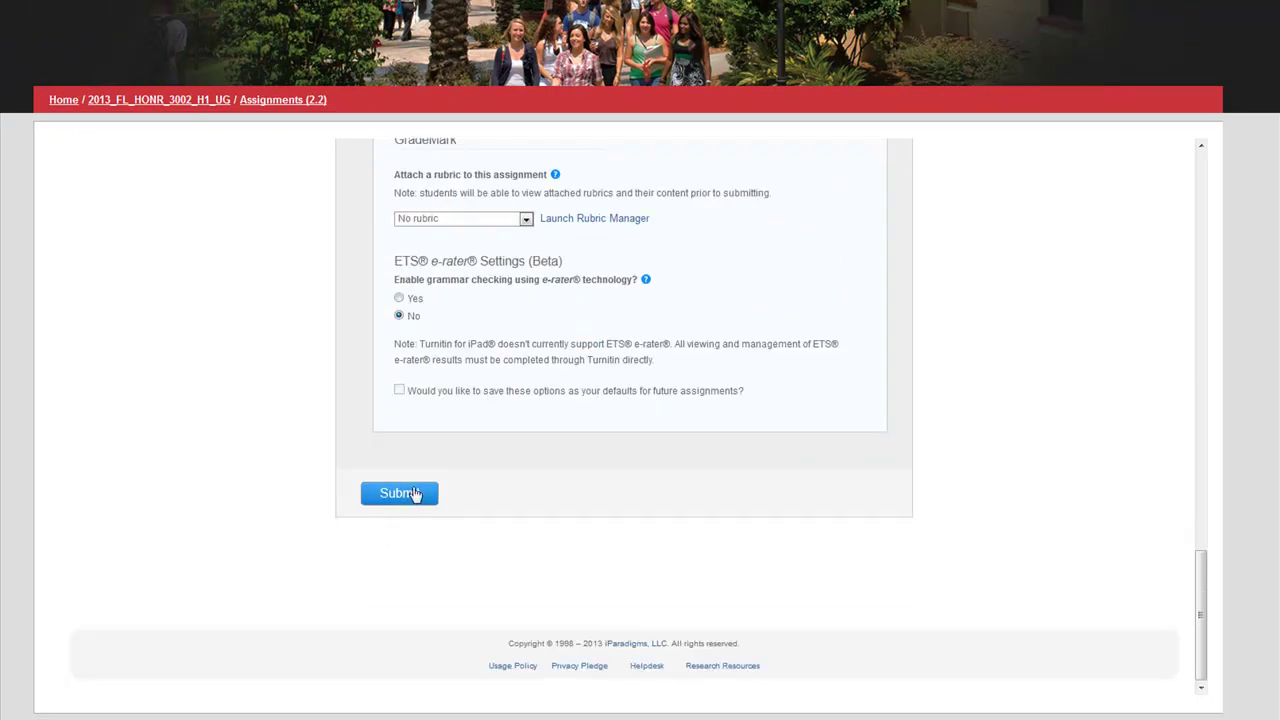
{"action": "left_click", "coordinate": [412, 493]}
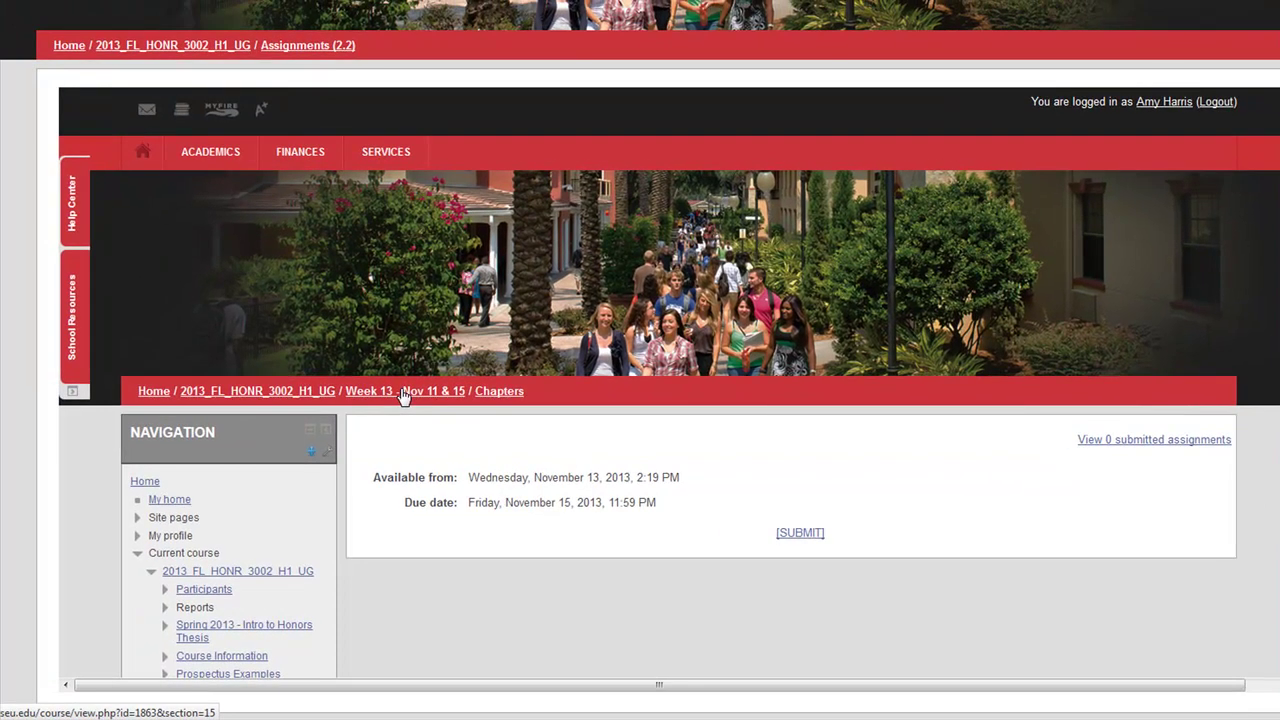
Step: Go back to the Week 13 - Nov 11 & 15 page and confirm Chapters is listed
{"action": "left_click", "coordinate": [403, 391]}
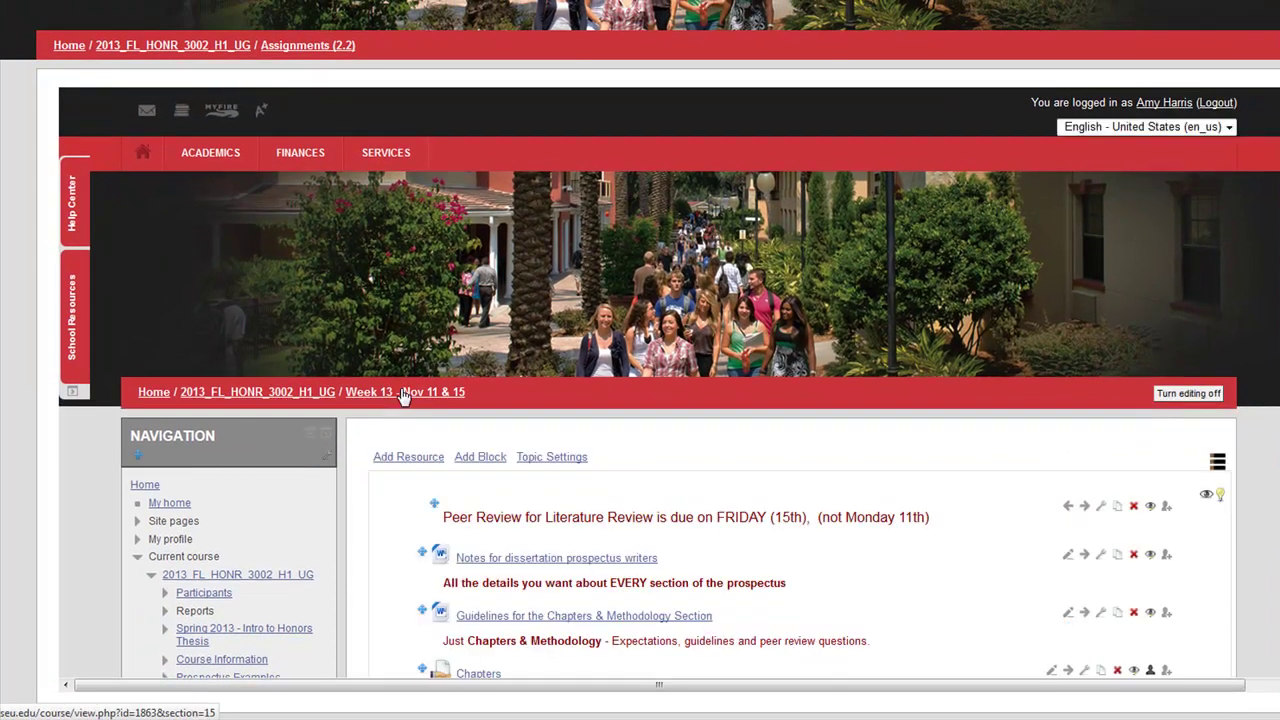
{"action": "scroll", "coordinate": [587, 521], "scroll_direction": "down", "scroll_amount": 2}
{"action": "scroll", "coordinate": [587, 521], "scroll_direction": "down", "scroll_amount": 2}
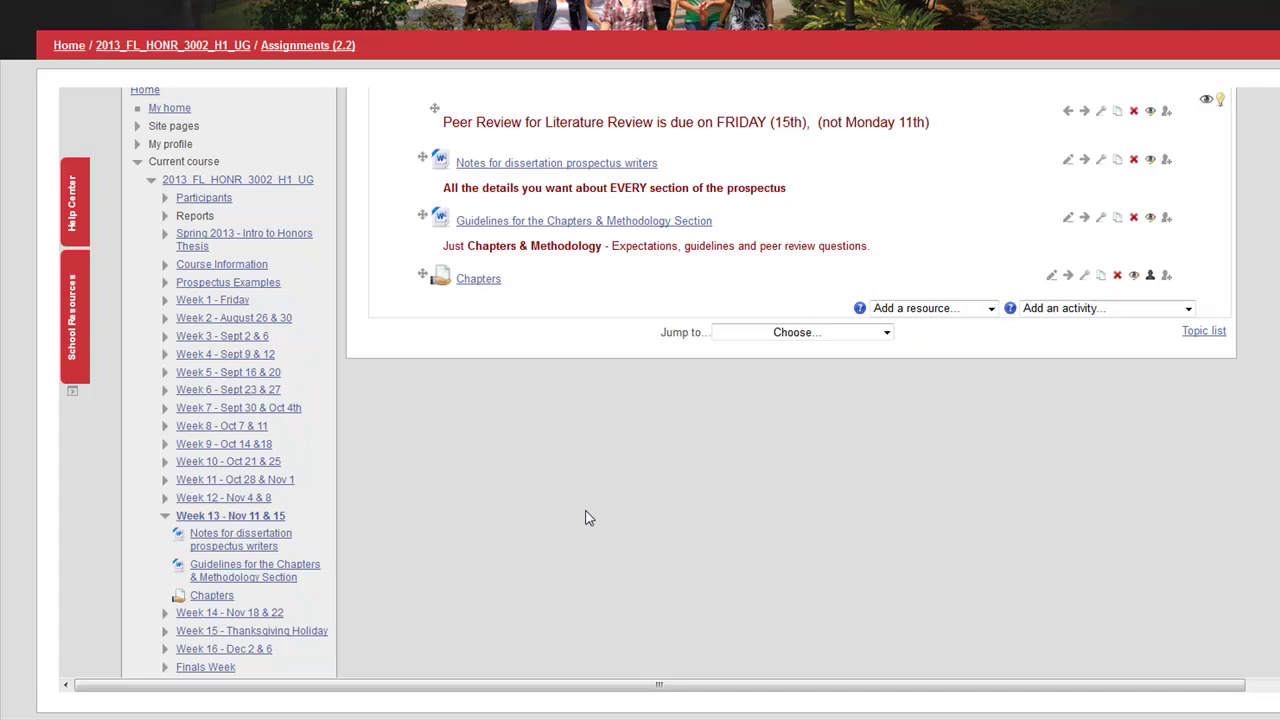
{"action": "scroll", "coordinate": [600, 491], "scroll_direction": "up", "scroll_amount": 4}
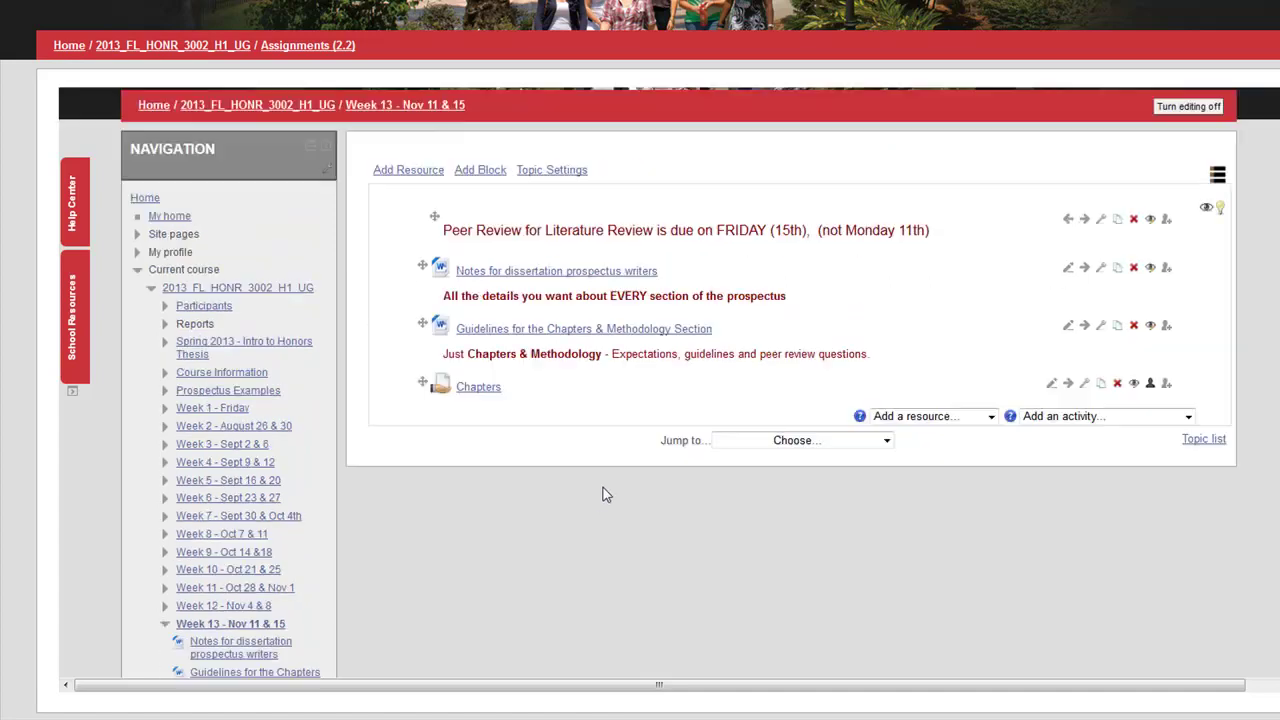
Step: Add a Turnitin assignment to Week 13 with the PeerMark Assignment type
{"action": "left_click", "coordinate": [404, 460]}
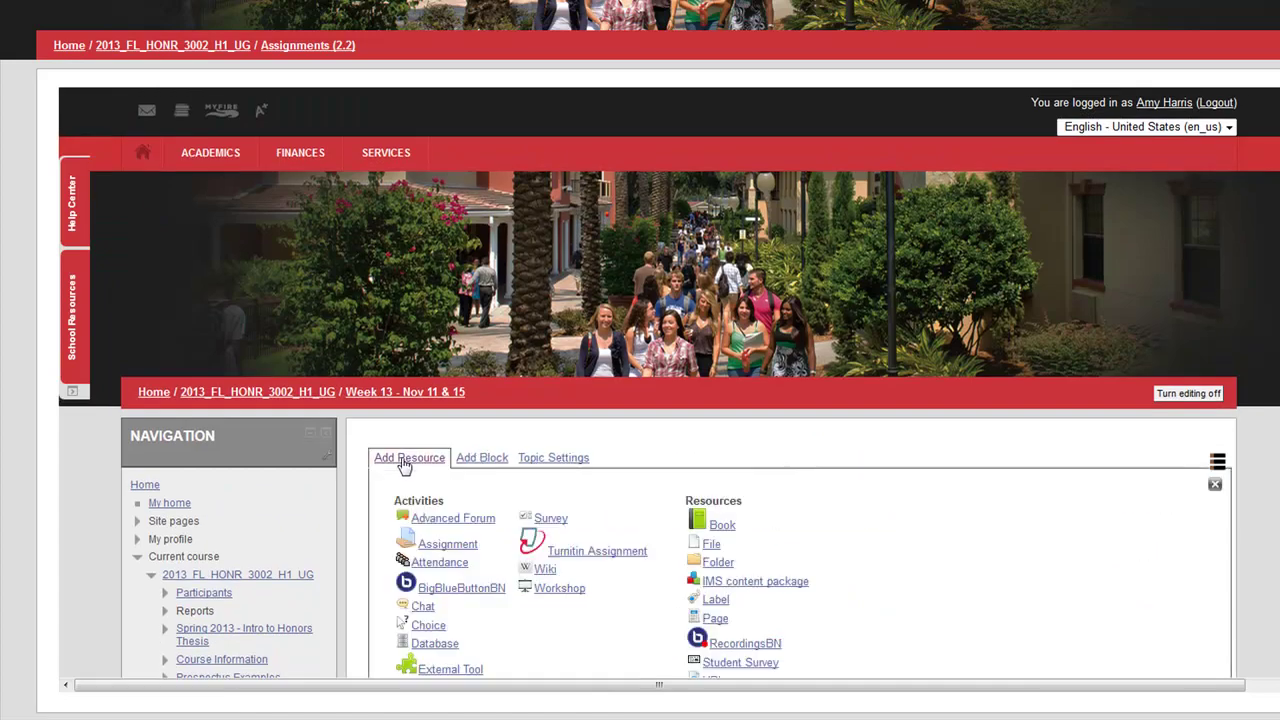
{"action": "scroll", "coordinate": [760, 560], "scroll_direction": "down", "scroll_amount": 3}
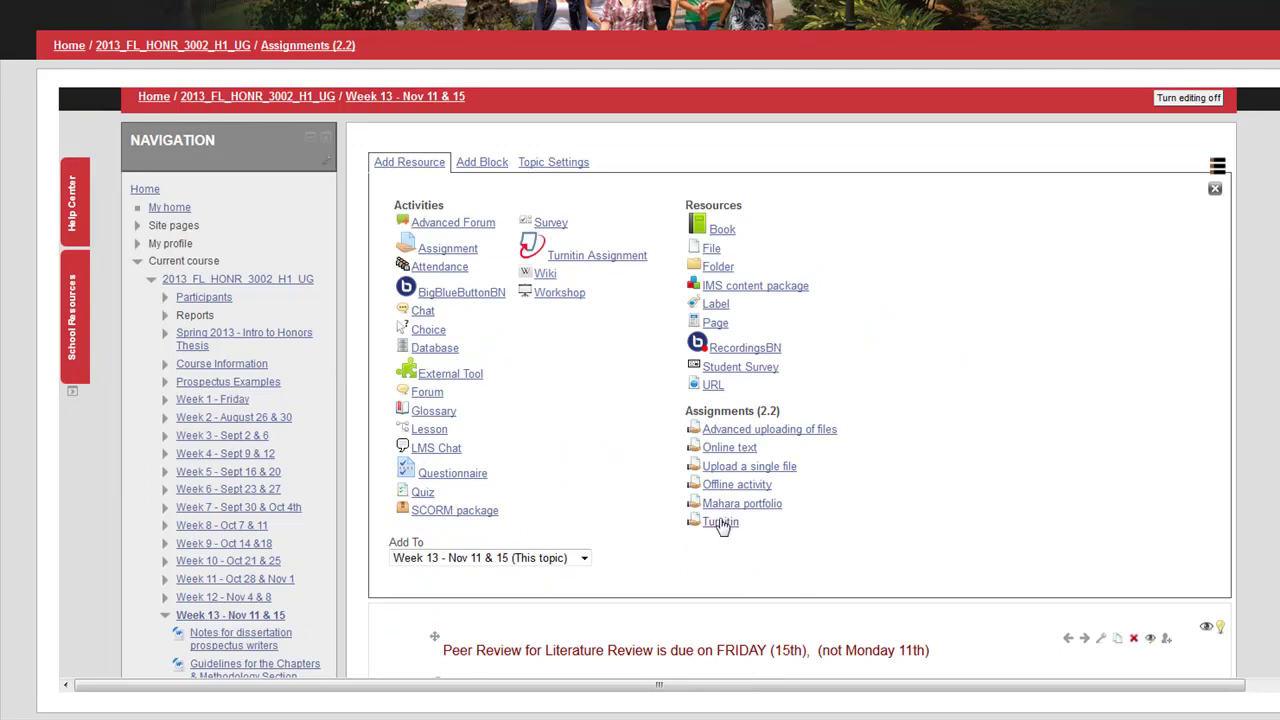
{"action": "mouse_move", "coordinate": [720, 522]}
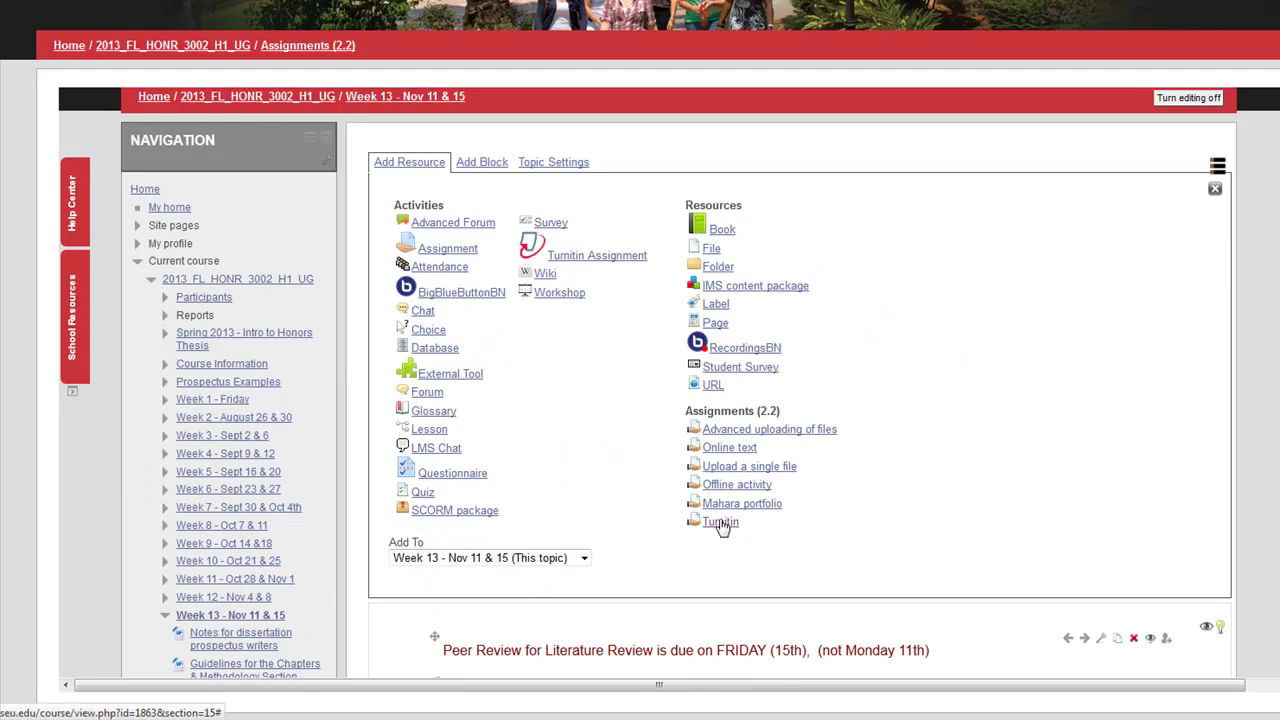
{"action": "left_click", "coordinate": [720, 522]}
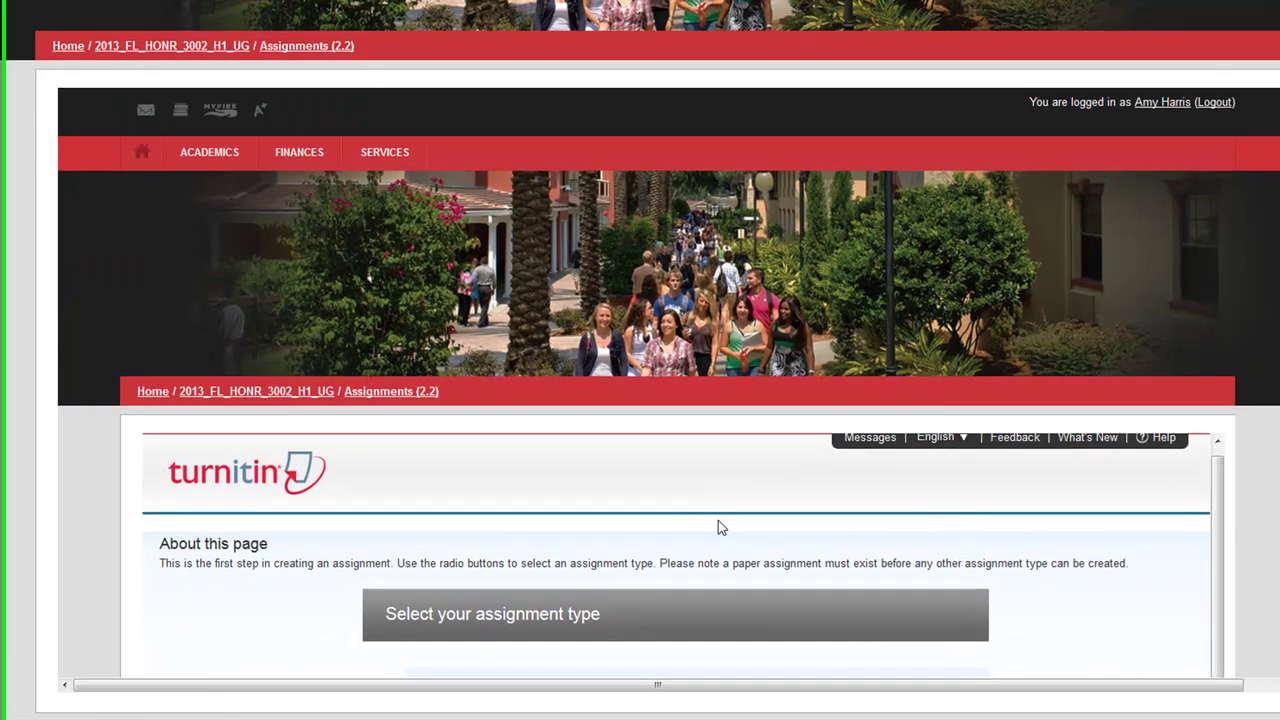
{"action": "scroll", "coordinate": [718, 520], "scroll_direction": "down", "scroll_amount": 1}
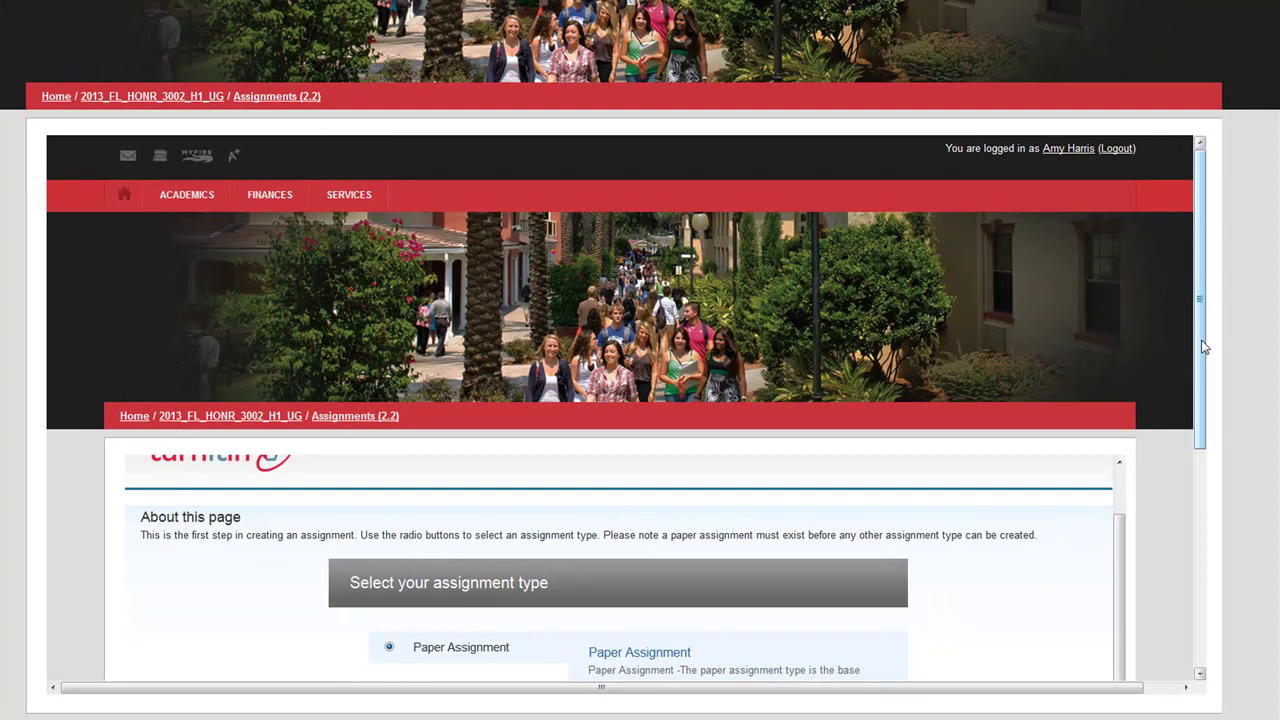
{"action": "left_click_drag", "start_coordinate": [1206, 349], "coordinate": [1212, 526]}
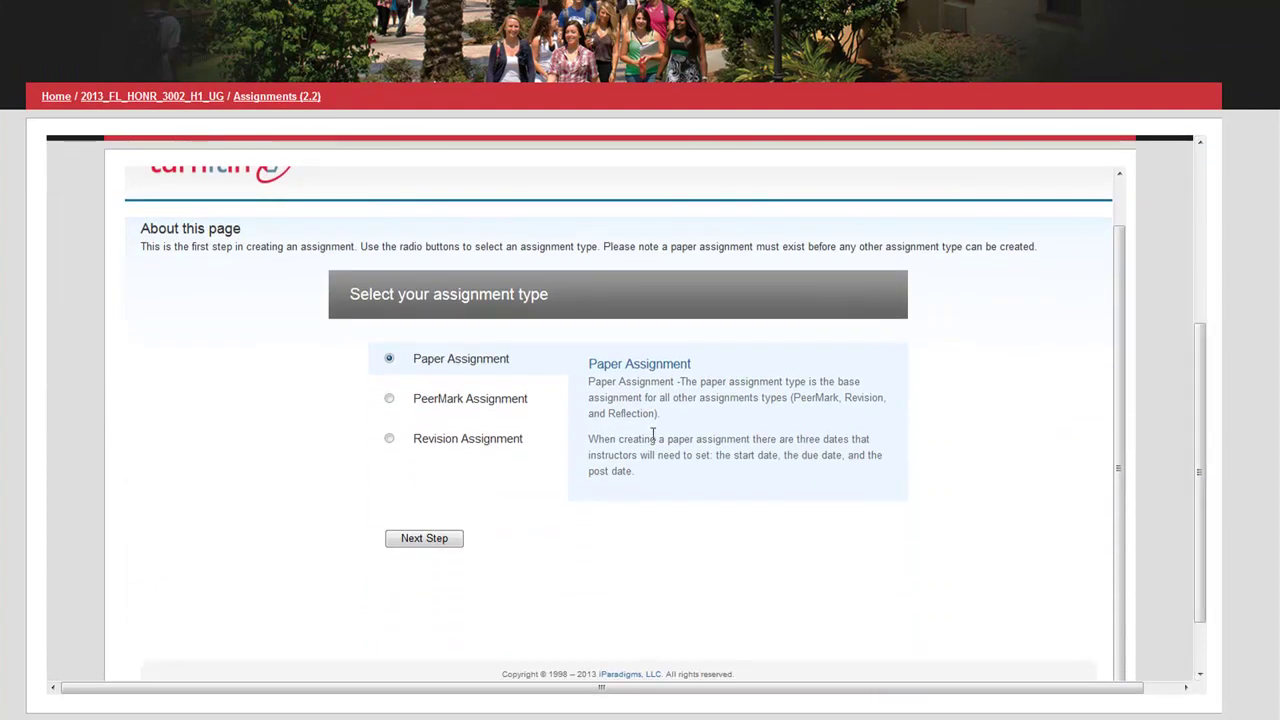
{"action": "left_click", "coordinate": [390, 400]}
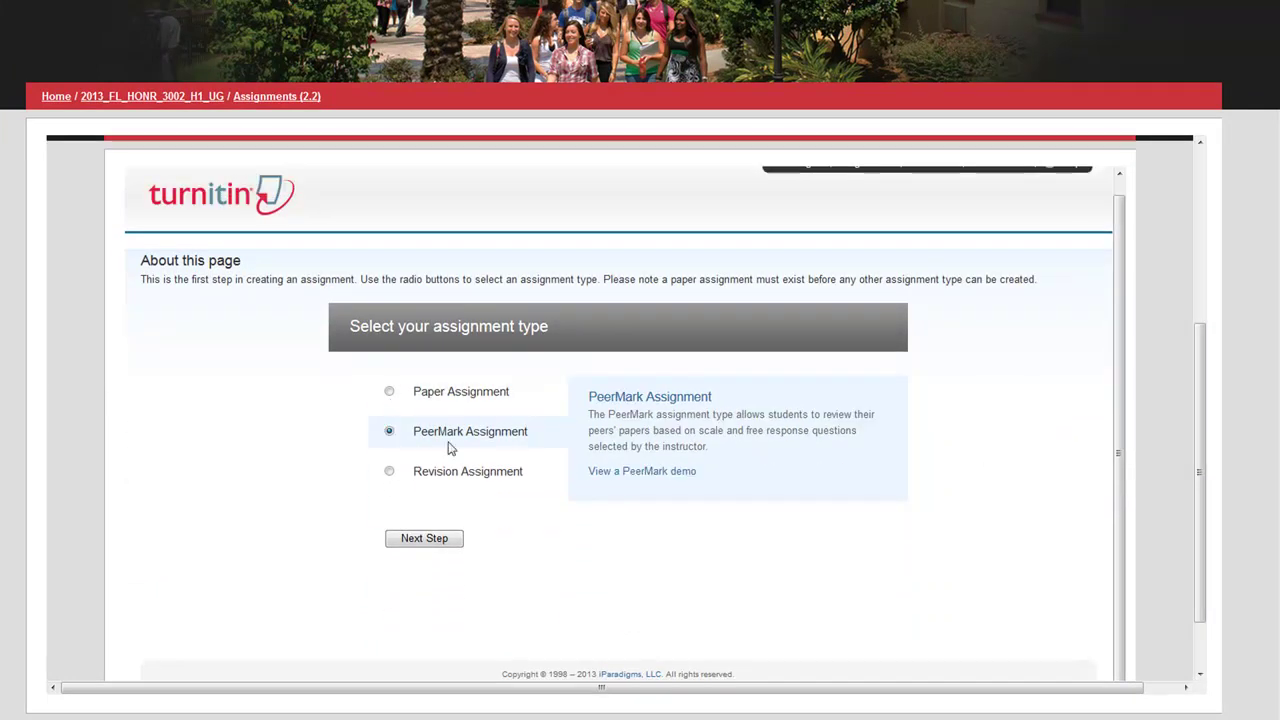
{"action": "left_click", "coordinate": [424, 542]}
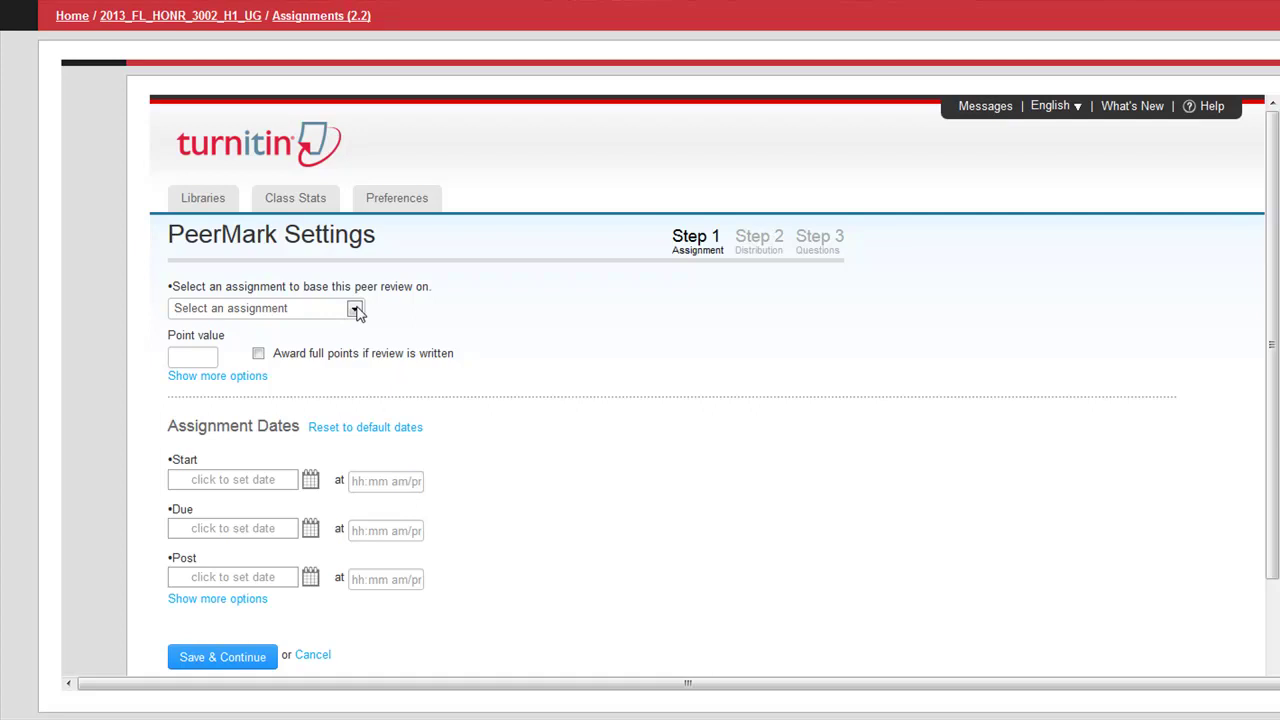
Step: Base the PeerMark review on Chapters, worth 10 points, with full points for any written review
{"action": "left_click", "coordinate": [355, 310]}
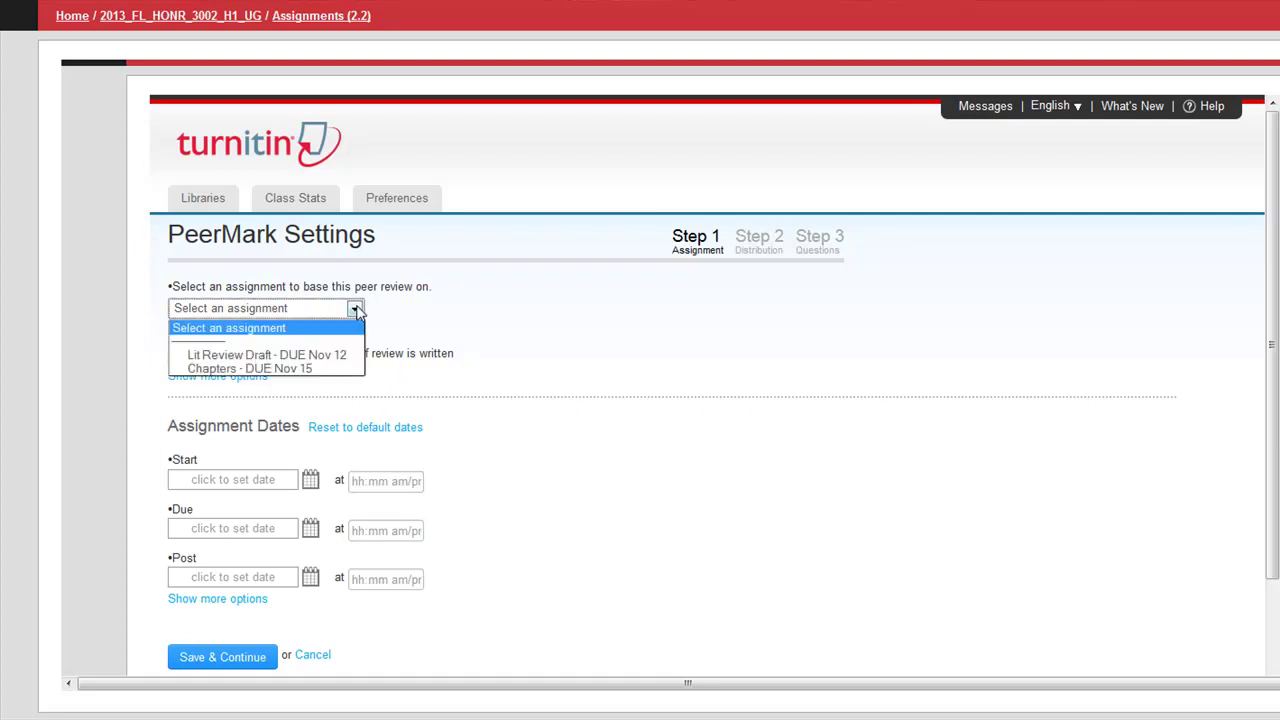
{"action": "left_click", "coordinate": [291, 370]}
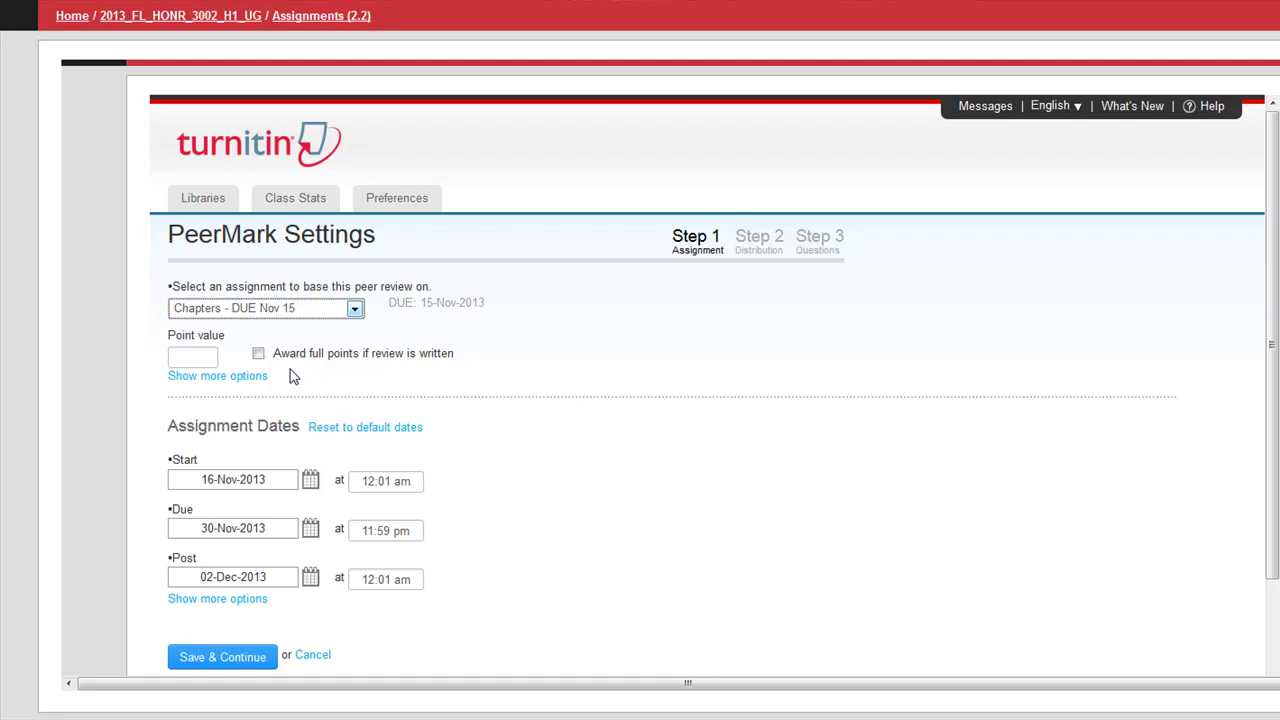
{"action": "left_click", "coordinate": [193, 357]}
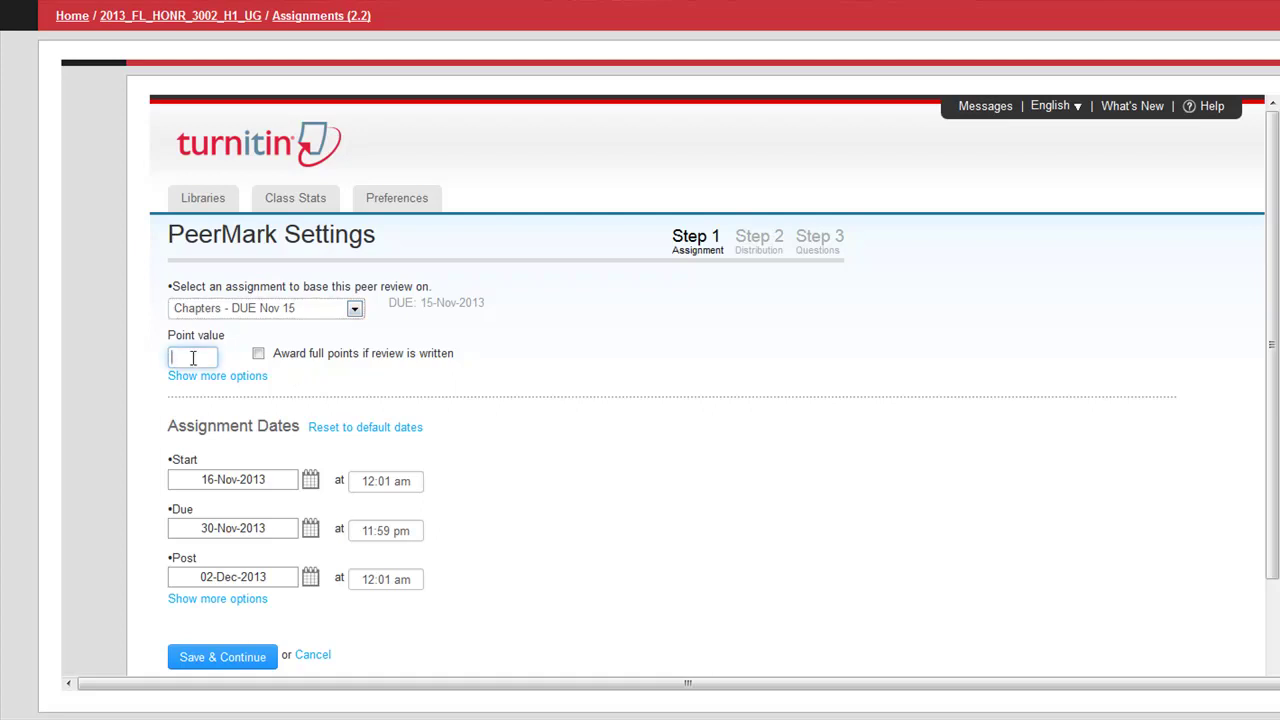
{"action": "type", "text": "10"}
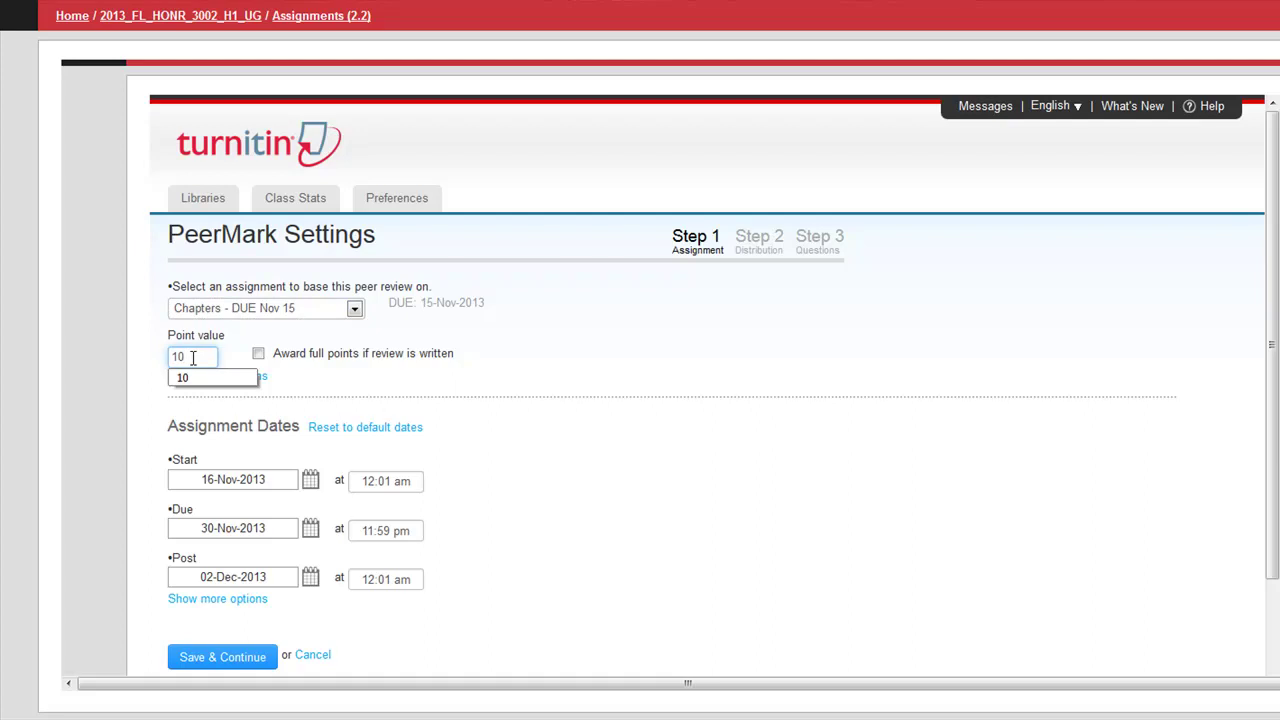
{"action": "left_click", "coordinate": [258, 353]}
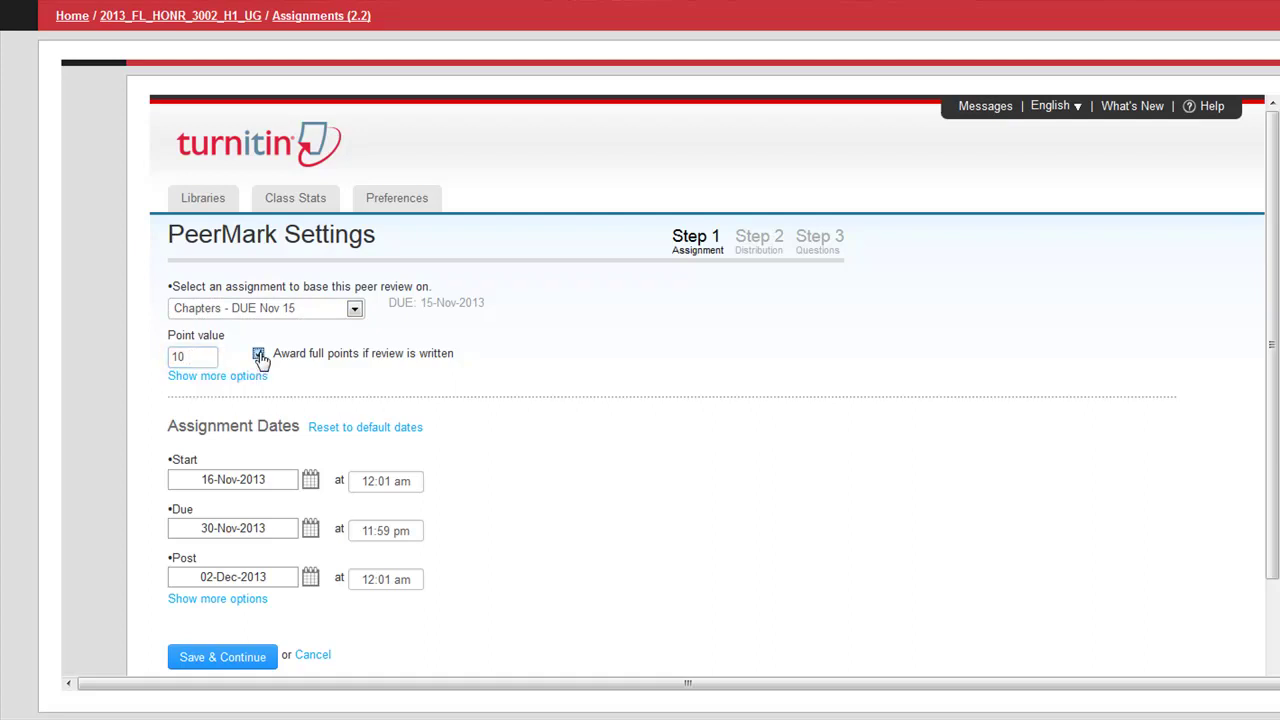
Step: Schedule the review: start 16-Nov-2013, due 22-Nov-2013, post 23-Nov-2013, then save
{"action": "left_click", "coordinate": [310, 484]}
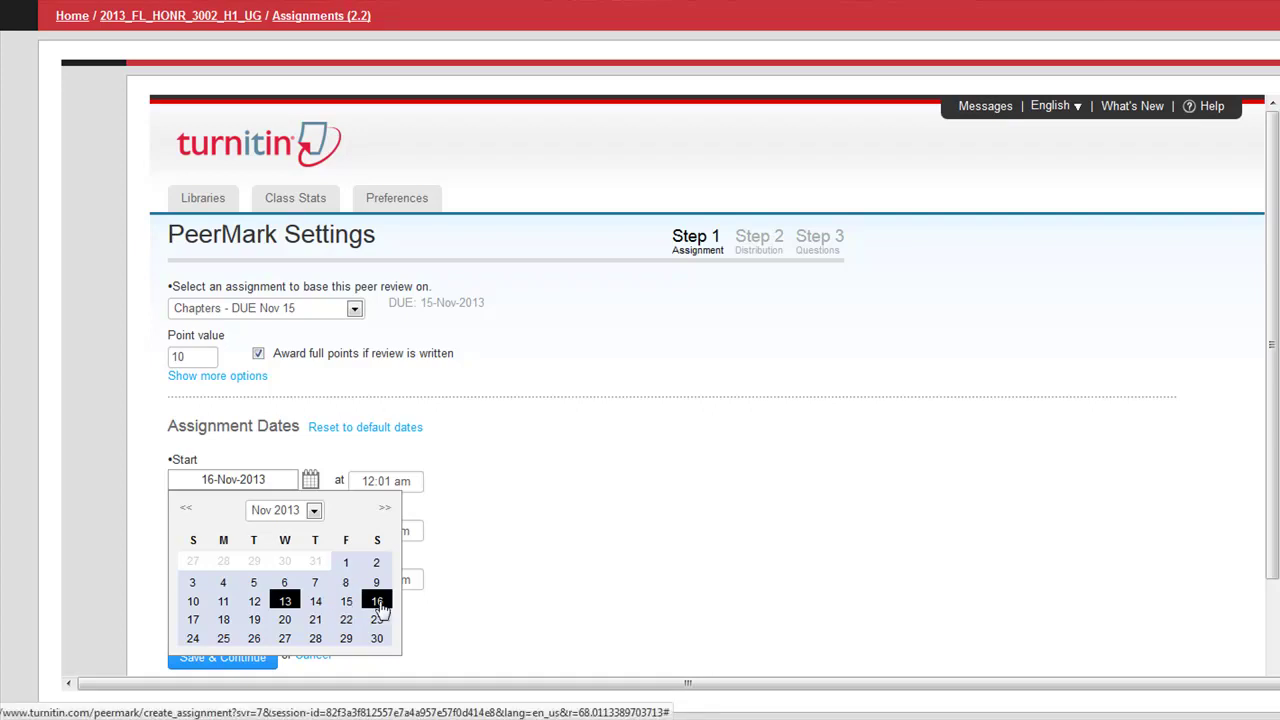
{"action": "left_click", "coordinate": [378, 603]}
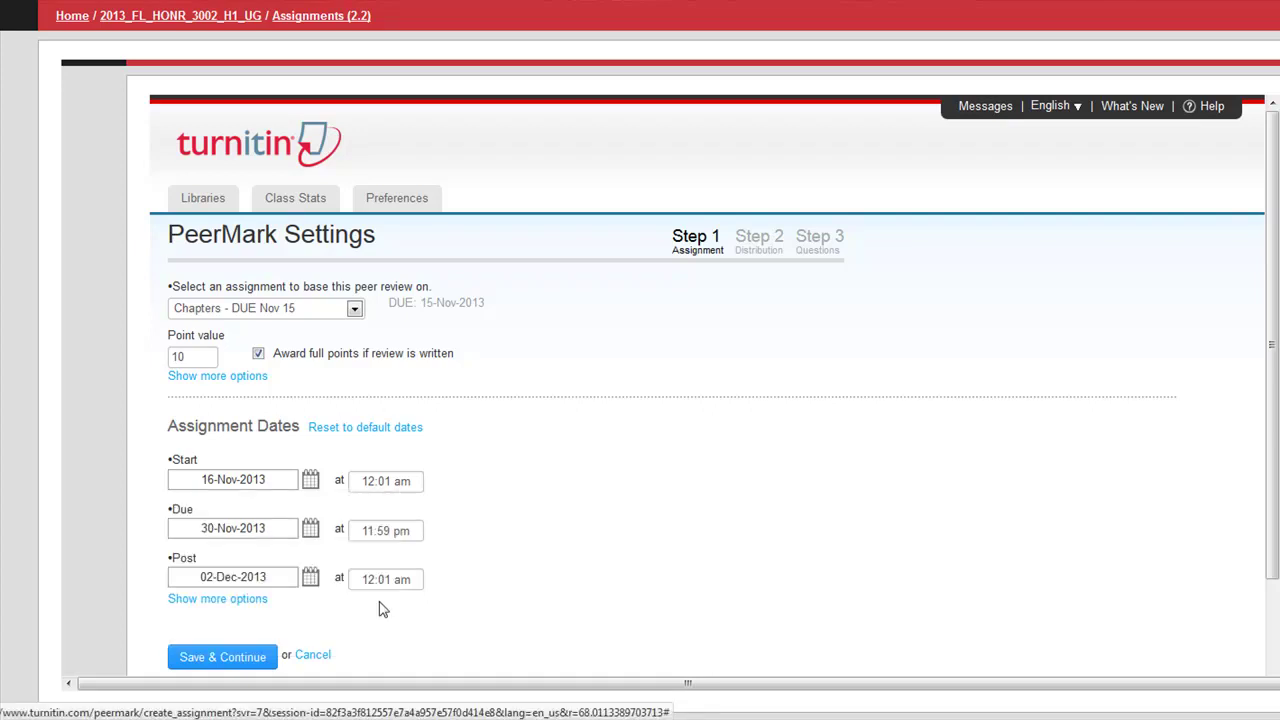
{"action": "left_click", "coordinate": [310, 535]}
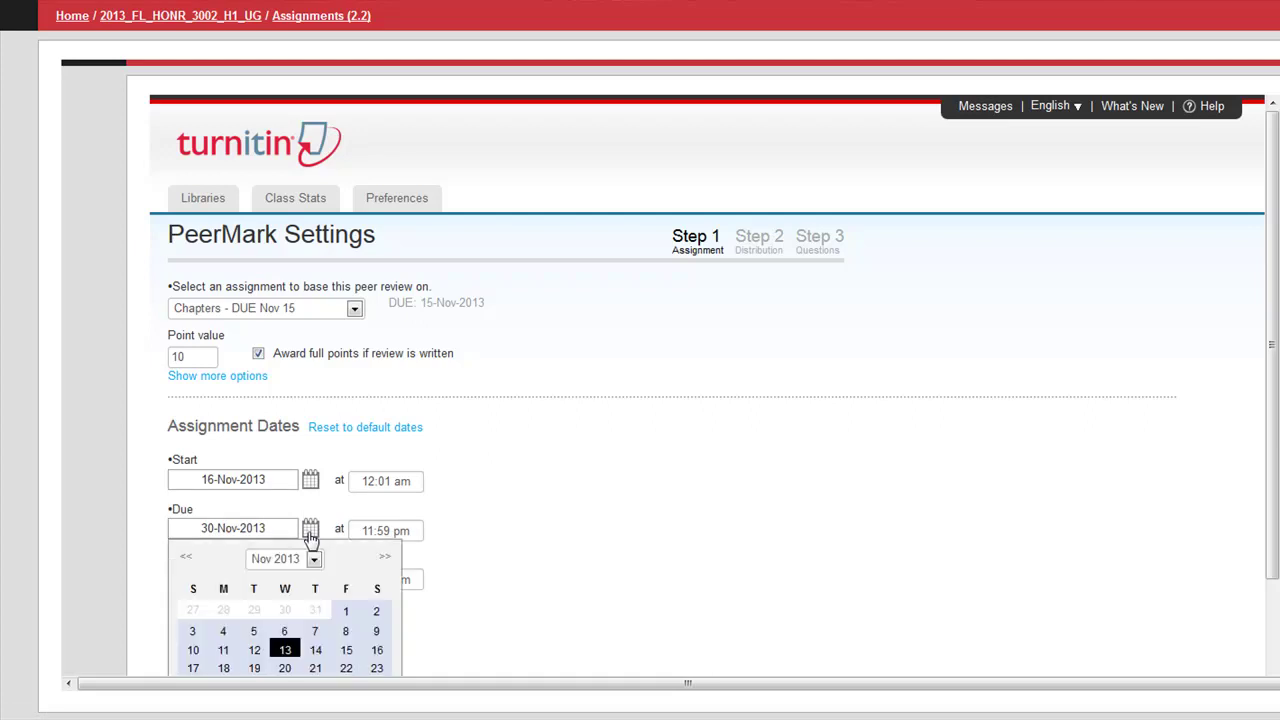
{"action": "scroll", "coordinate": [360, 560], "scroll_direction": "down", "scroll_amount": 2}
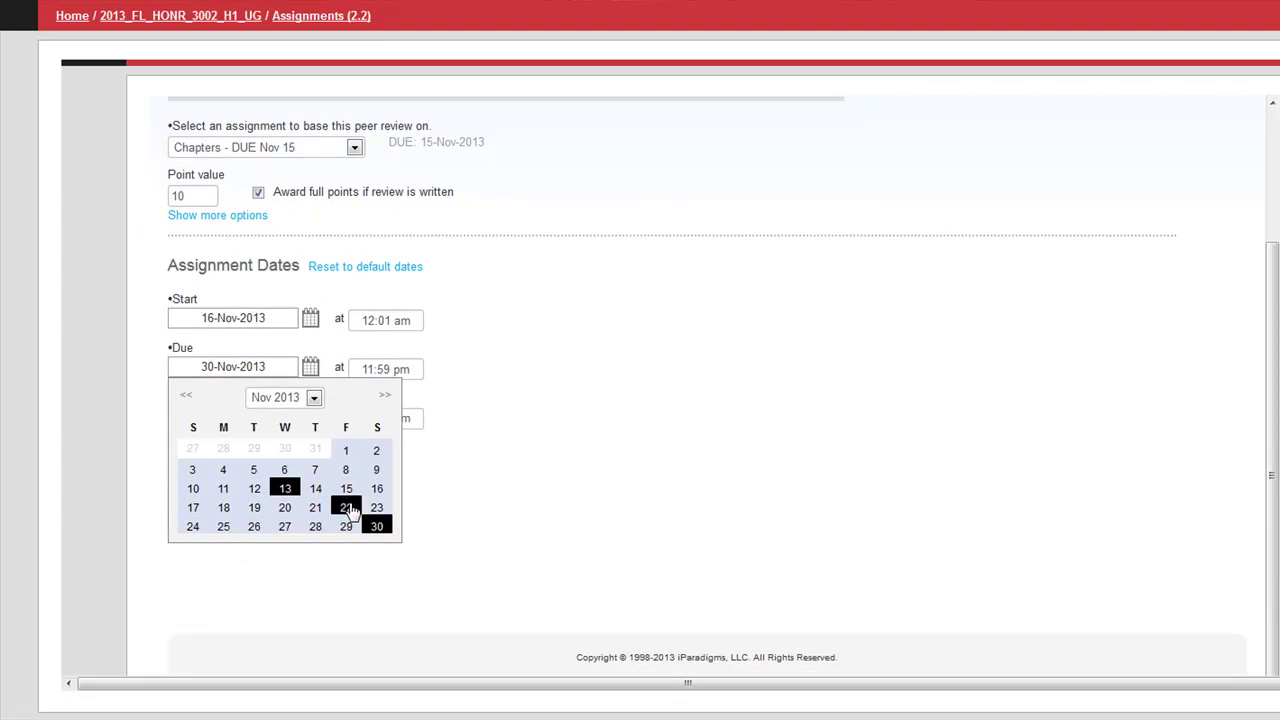
{"action": "left_click", "coordinate": [346, 507]}
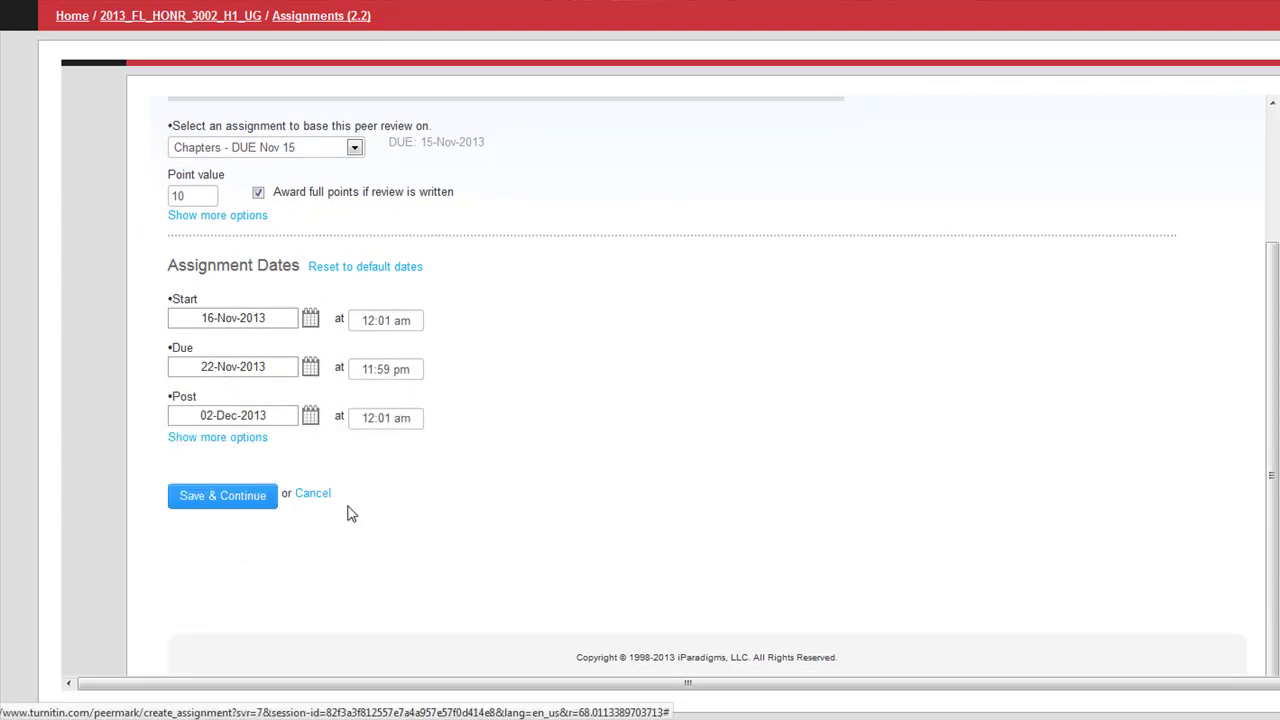
{"action": "left_click", "coordinate": [310, 418]}
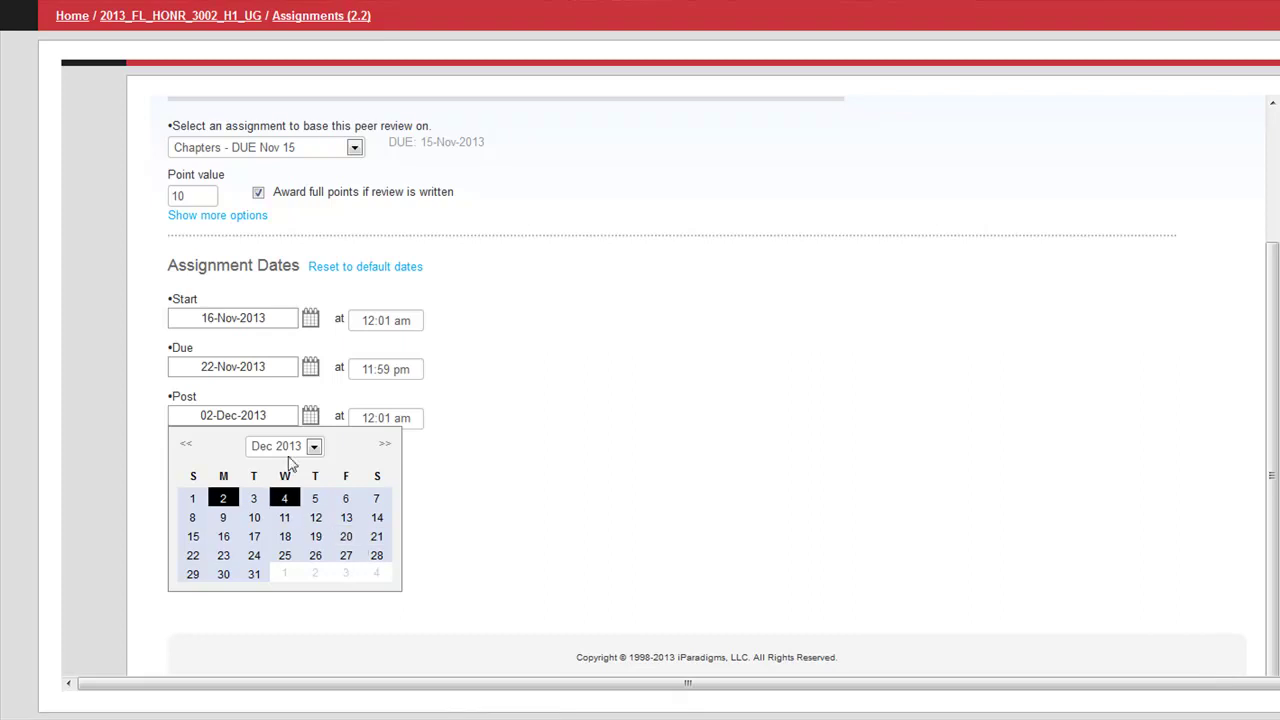
{"action": "left_click", "coordinate": [184, 446]}
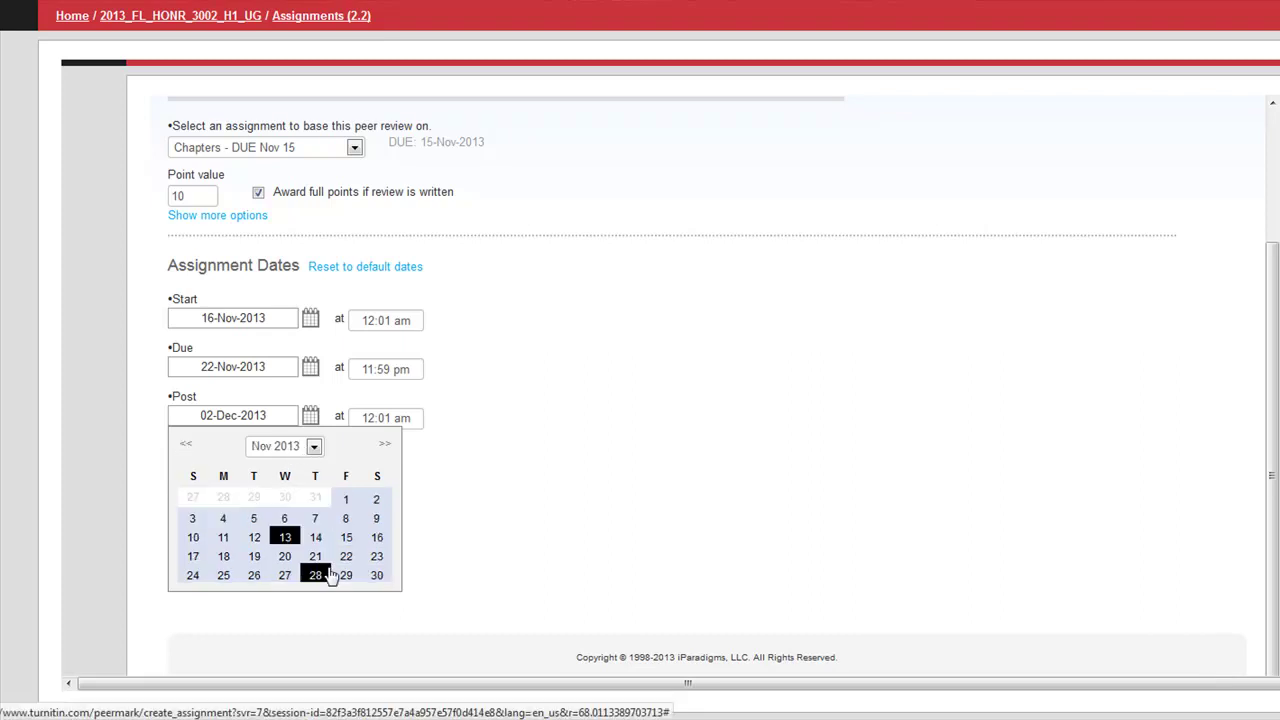
{"action": "left_click", "coordinate": [375, 560]}
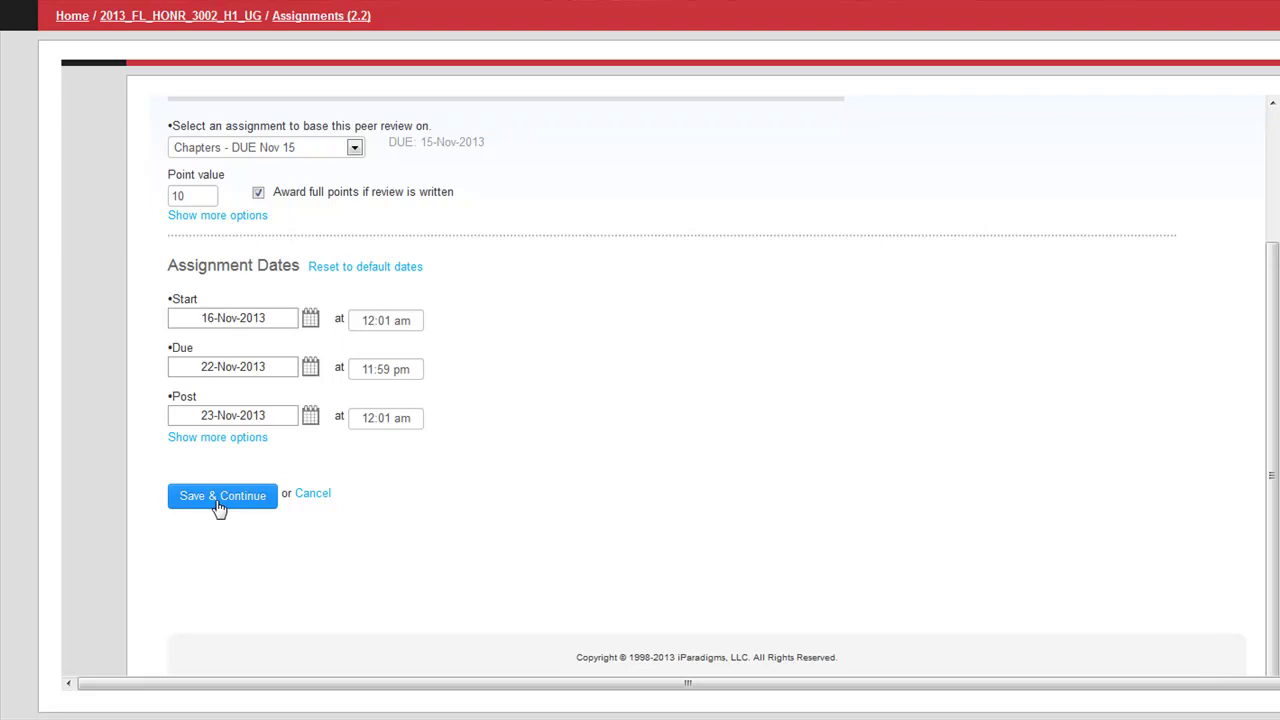
{"action": "left_click", "coordinate": [231, 503]}
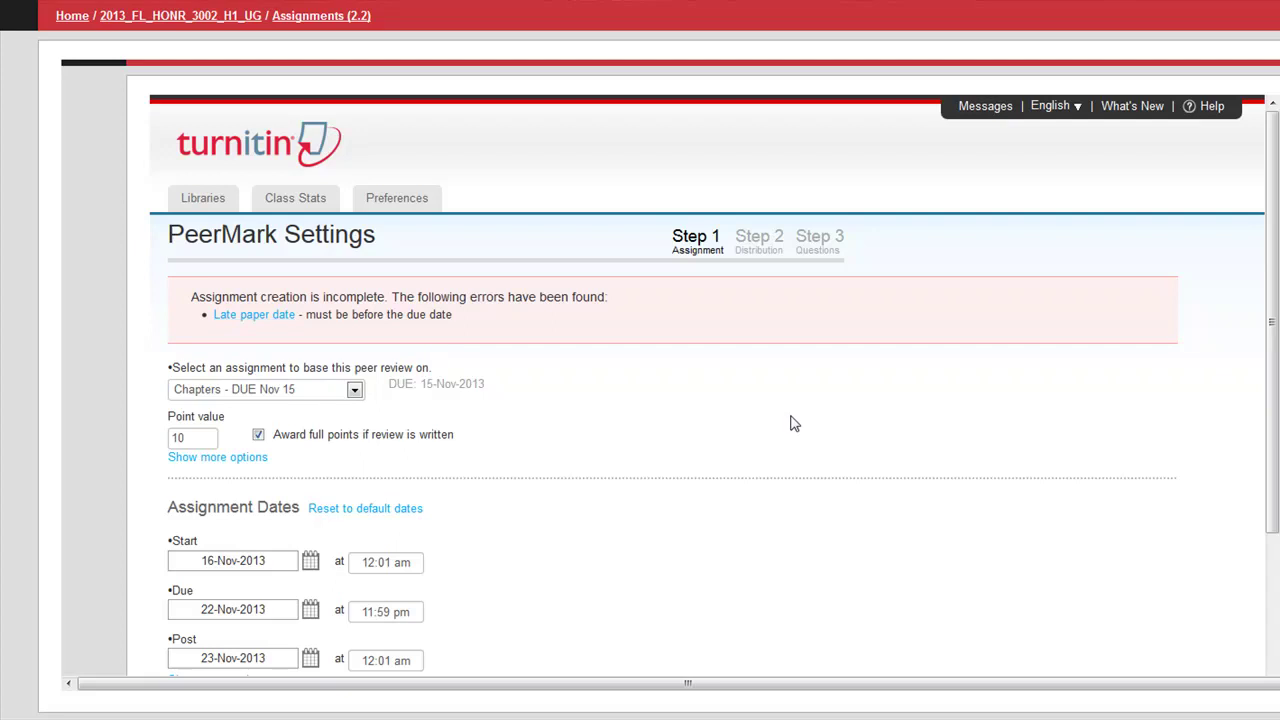
Step: Set the Late Papers 'No later than' date to 17-Nov-2013 and resubmit
{"action": "scroll", "coordinate": [790, 423], "scroll_direction": "down", "scroll_amount": 3}
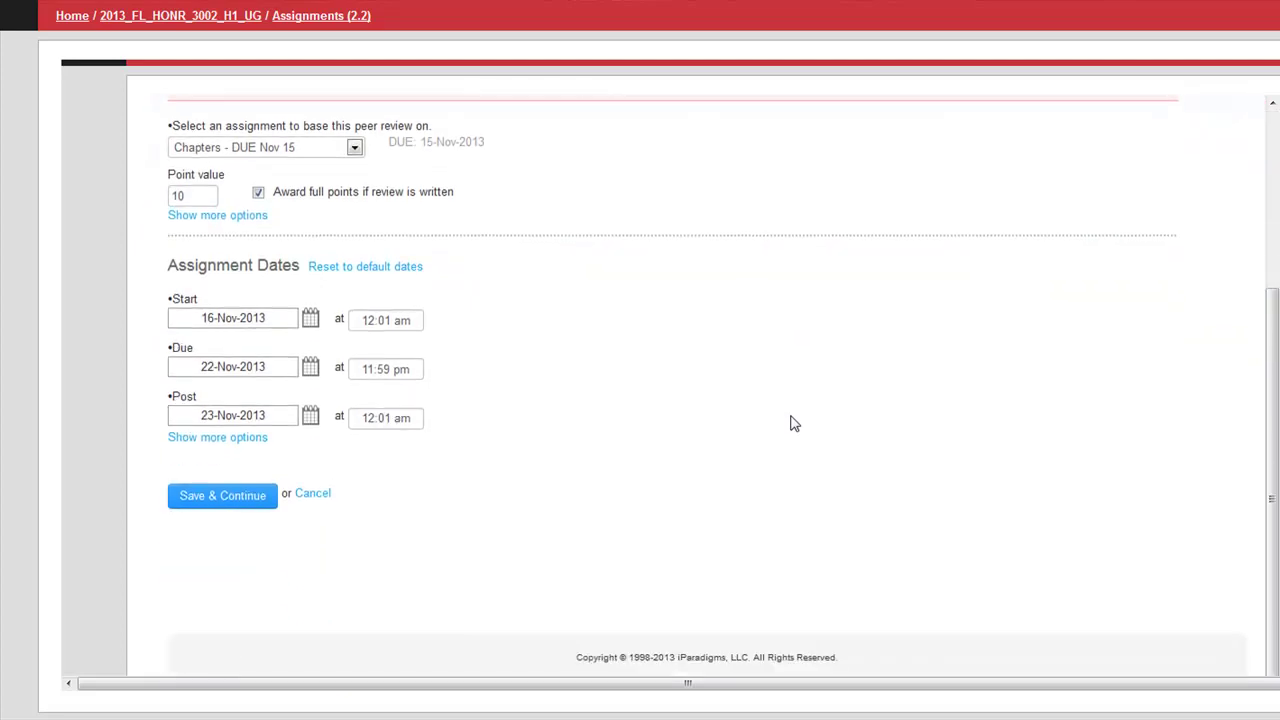
{"action": "scroll", "coordinate": [790, 423], "scroll_direction": "up", "scroll_amount": 3}
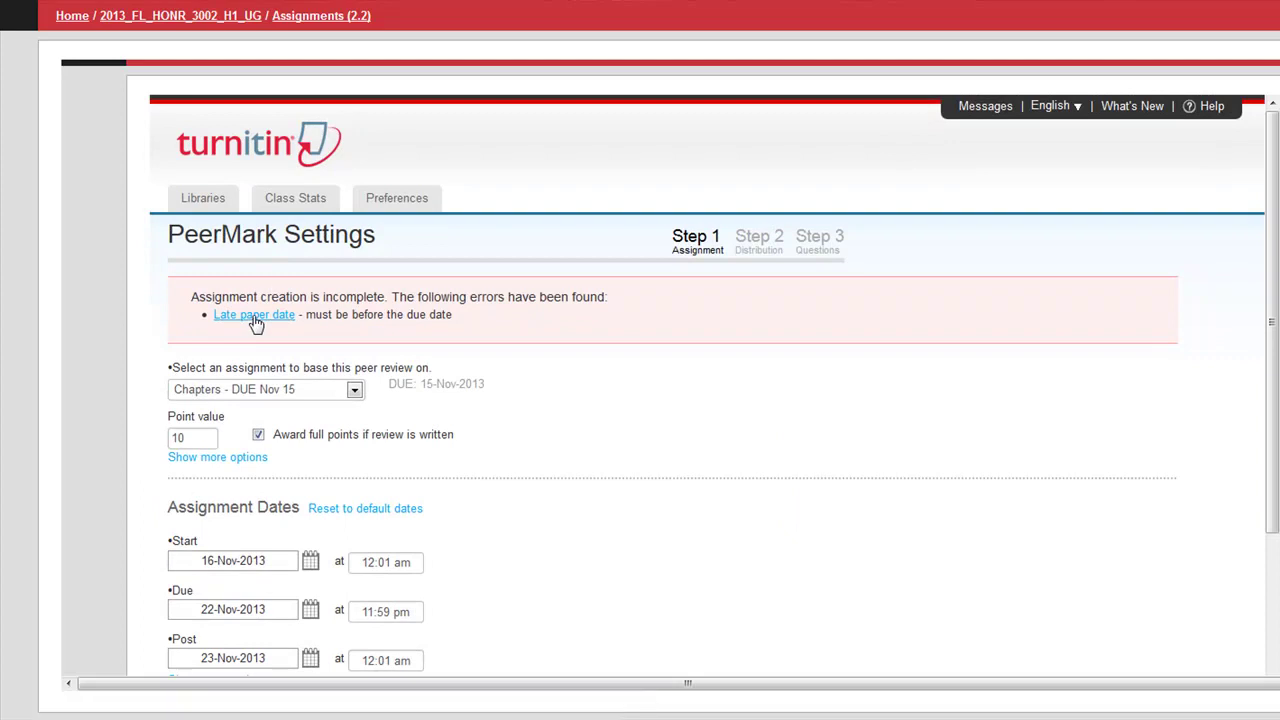
{"action": "scroll", "coordinate": [726, 406], "scroll_direction": "down", "scroll_amount": 4}
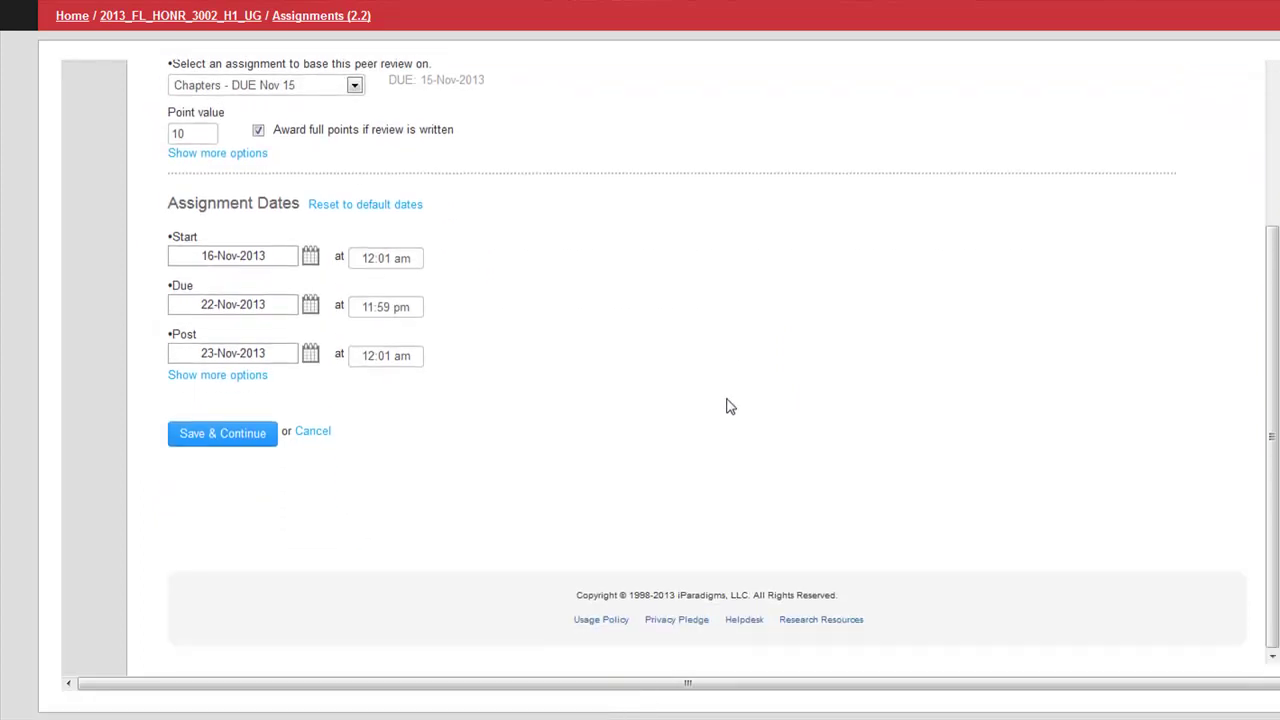
{"action": "left_click", "coordinate": [213, 372]}
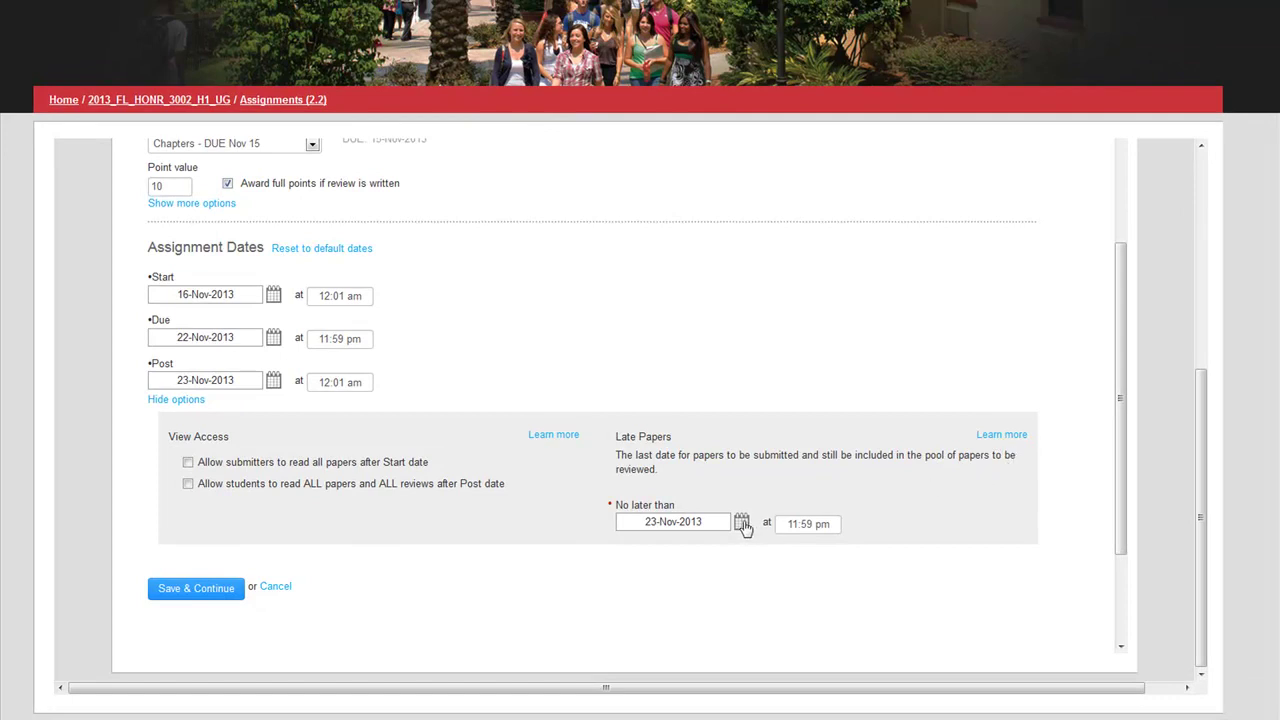
{"action": "left_click", "coordinate": [742, 525]}
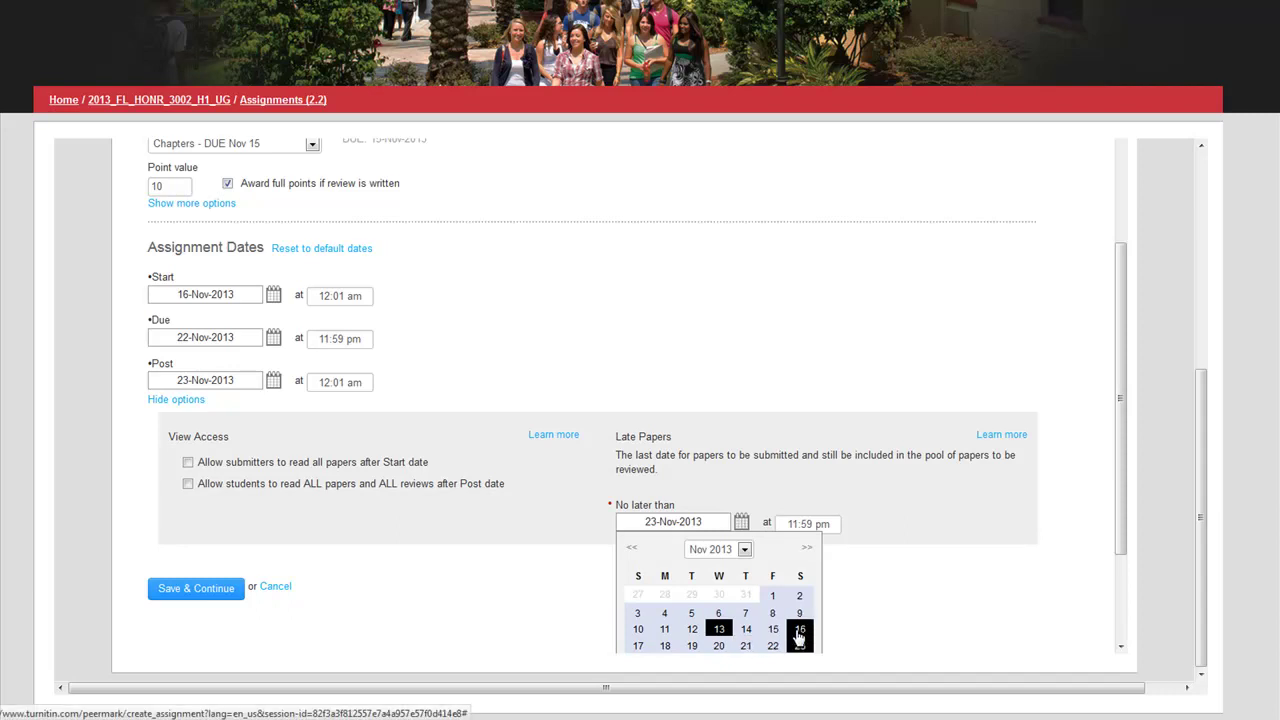
{"action": "left_click", "coordinate": [638, 646]}
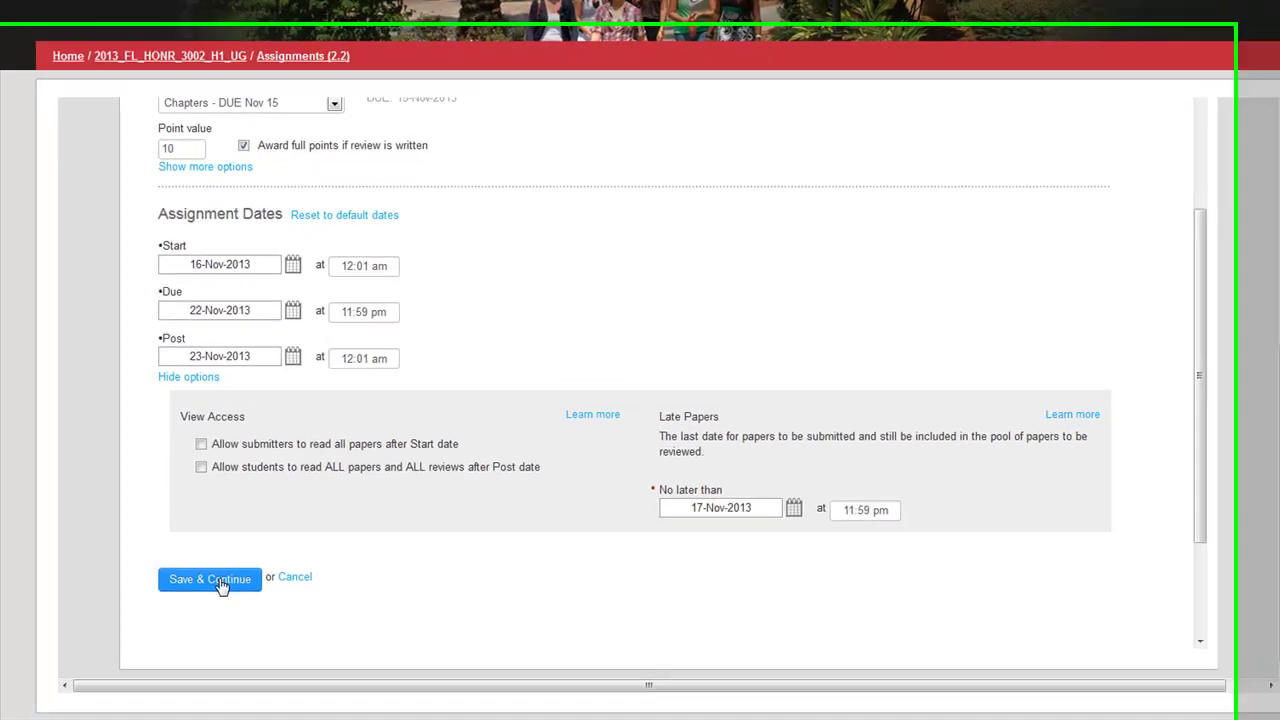
{"action": "left_click", "coordinate": [207, 594]}
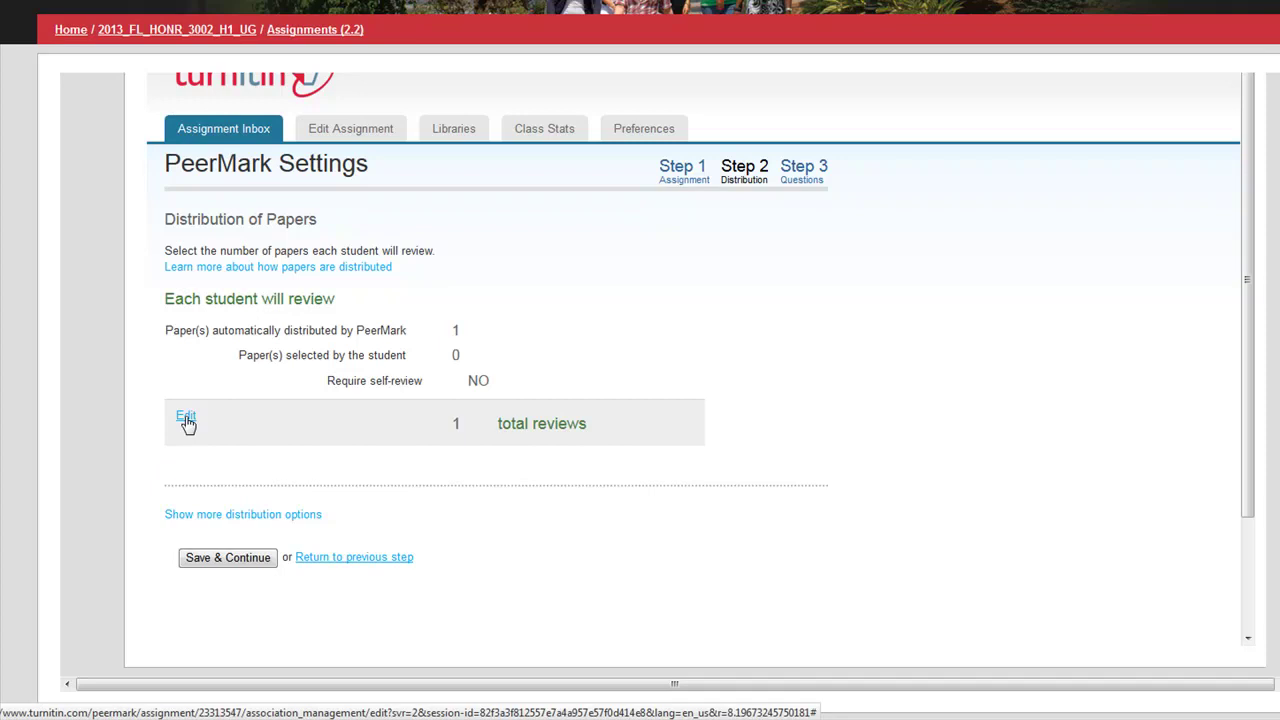
Step: Change automatically distributed papers from 1 to 3 per student and save
{"action": "left_click", "coordinate": [186, 418]}
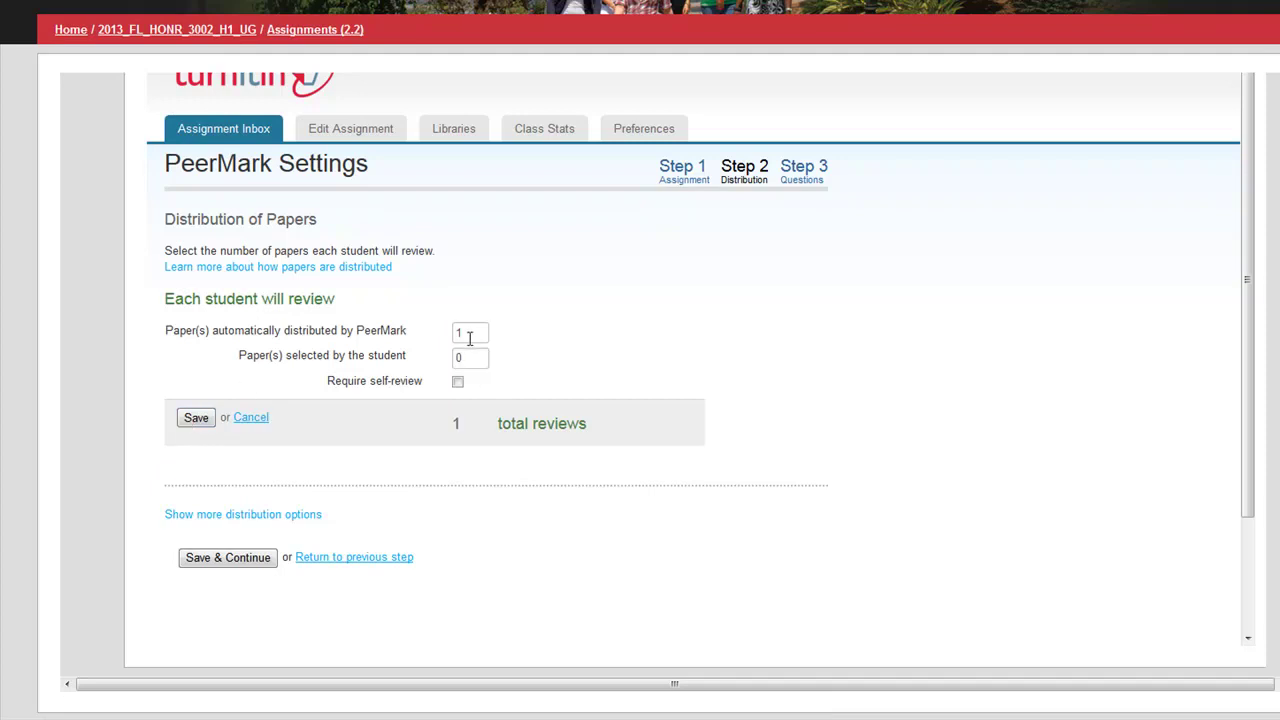
{"action": "left_click_drag", "start_coordinate": [469, 338], "coordinate": [412, 334]}
{"action": "type", "text": "3"}
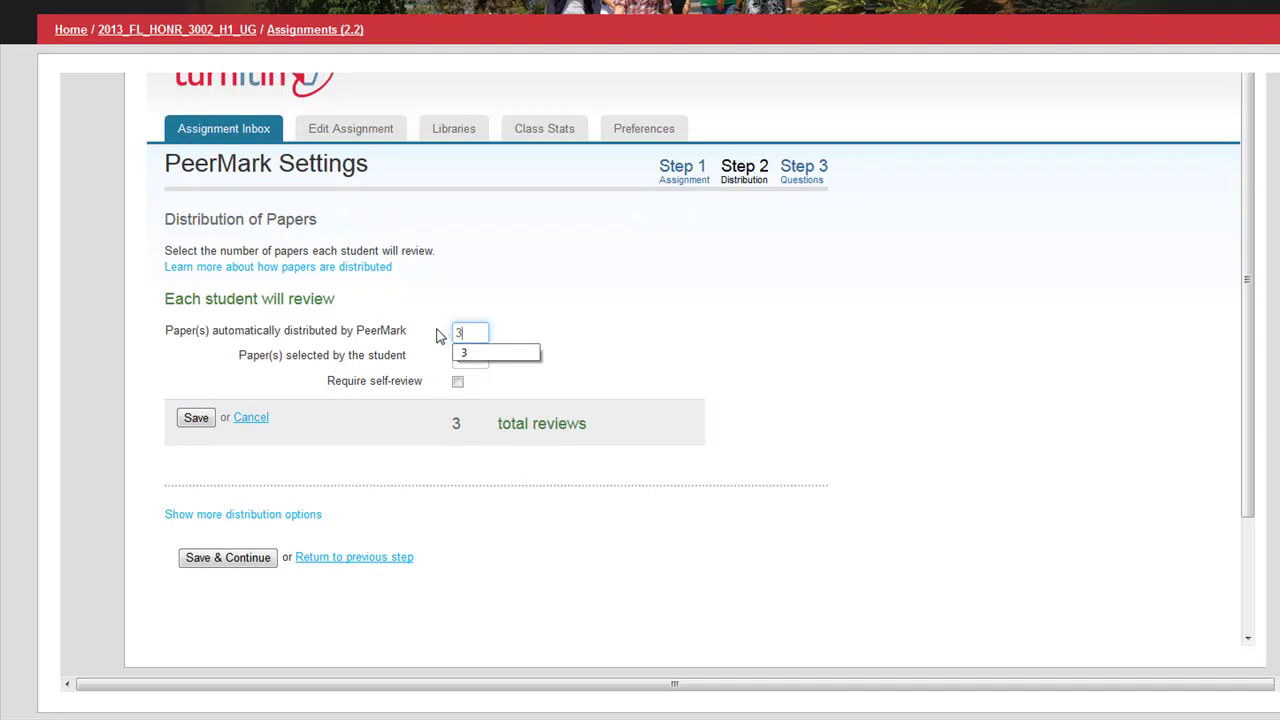
{"action": "left_click", "coordinate": [515, 333]}
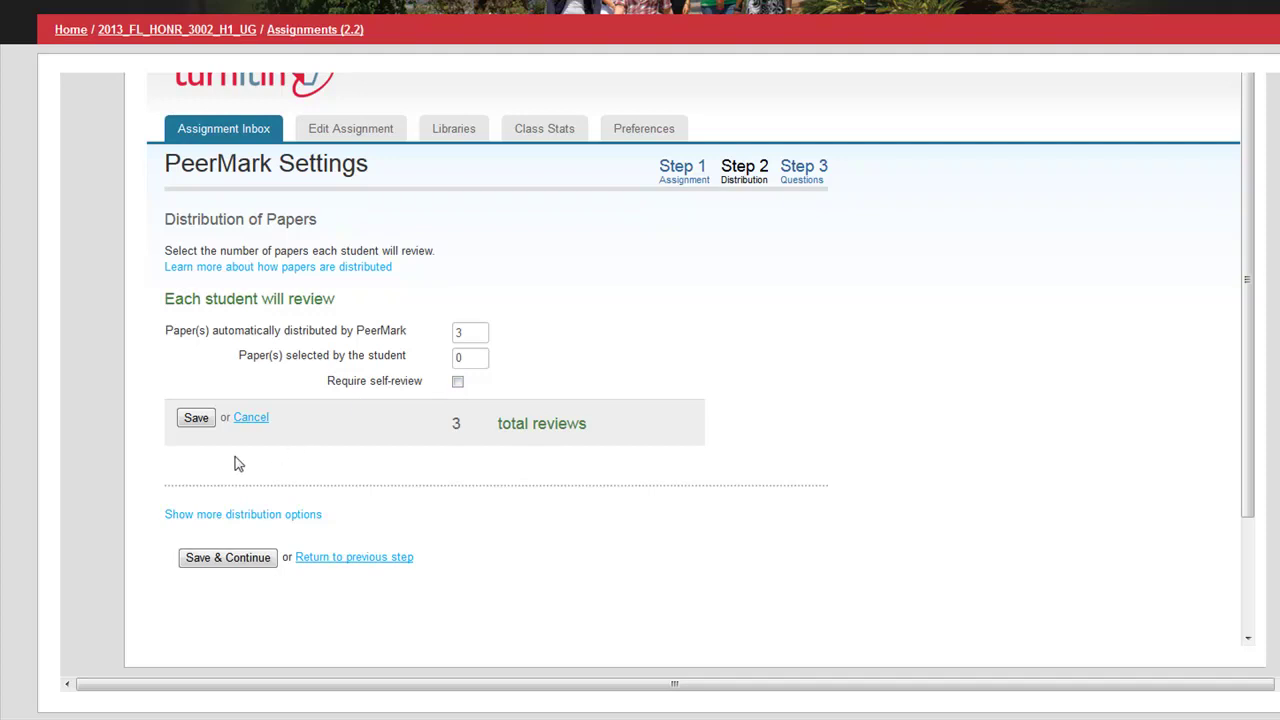
{"action": "left_click", "coordinate": [196, 421]}
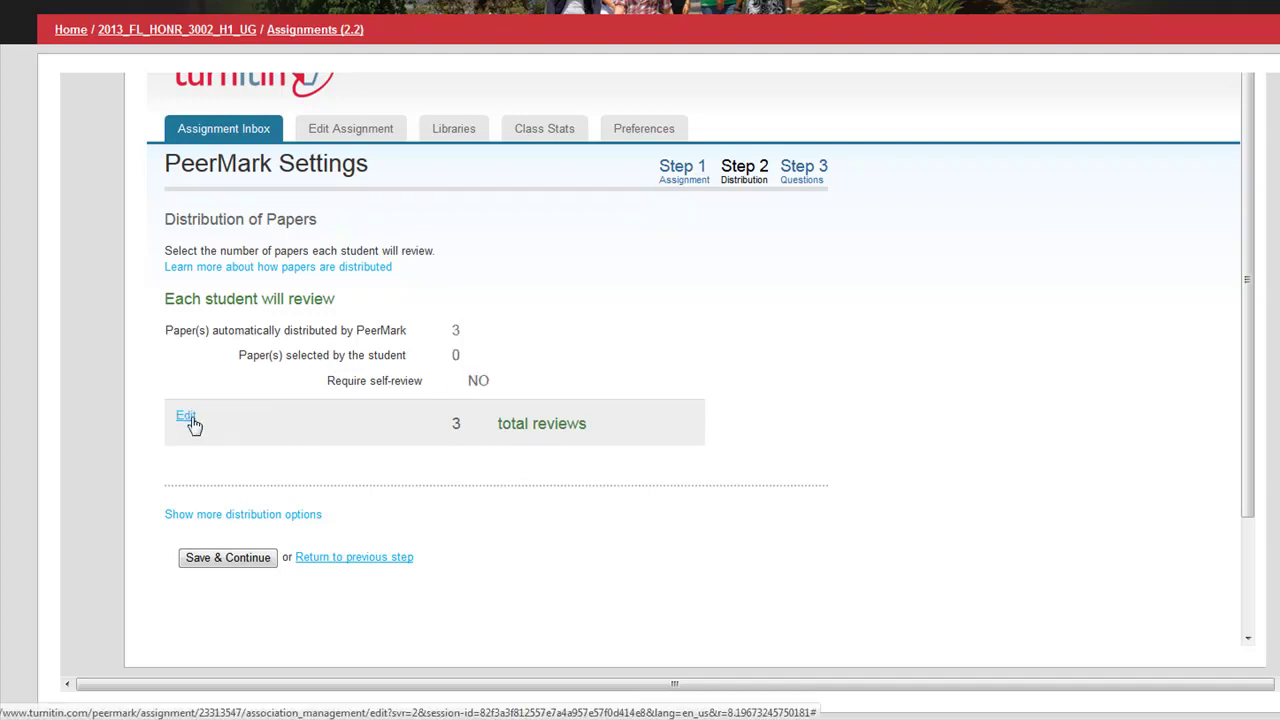
Step: Add every question from the Chapters and Methodology Peer Review library to the PeerMark assignment
{"action": "left_click", "coordinate": [221, 562]}
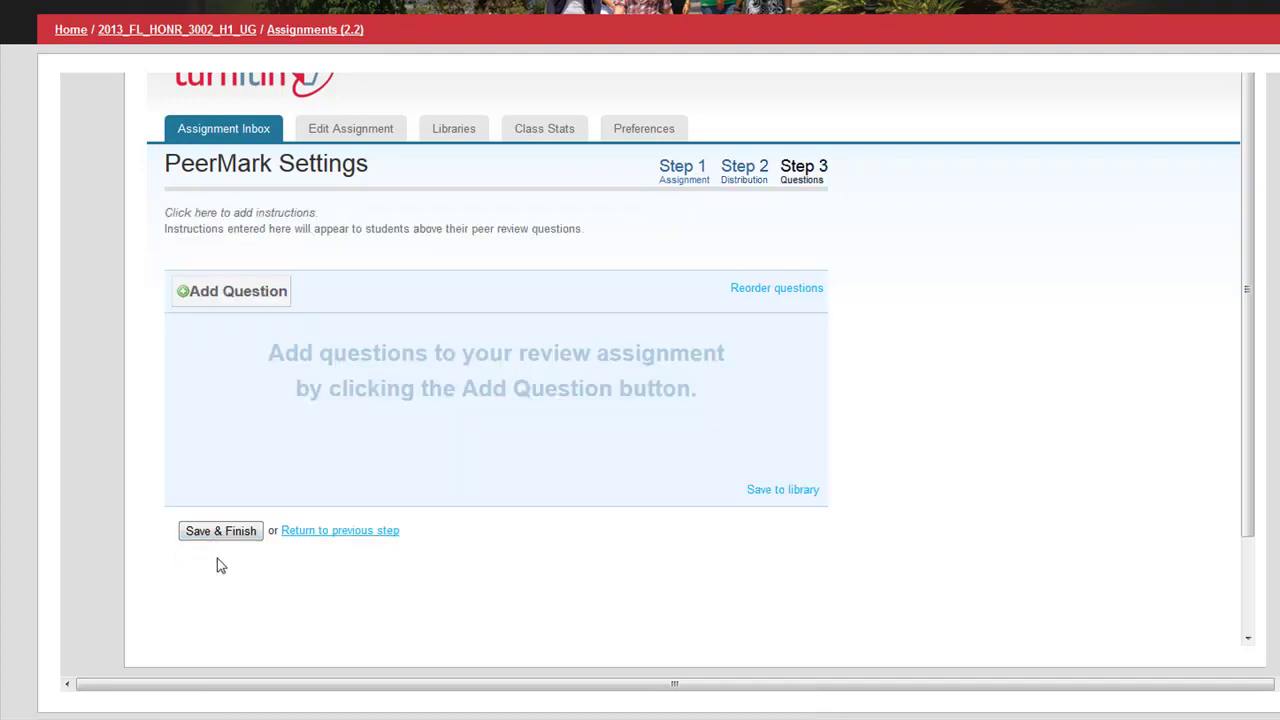
{"action": "left_click", "coordinate": [245, 296]}
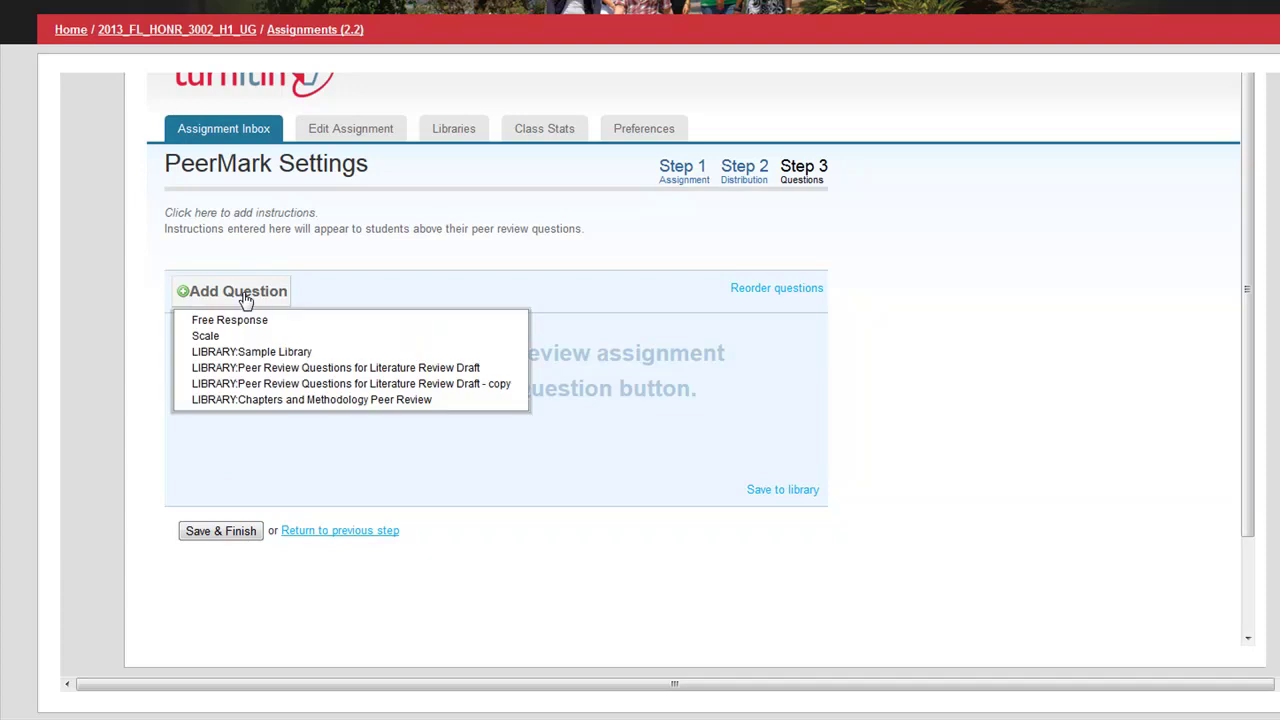
{"action": "left_click", "coordinate": [250, 400]}
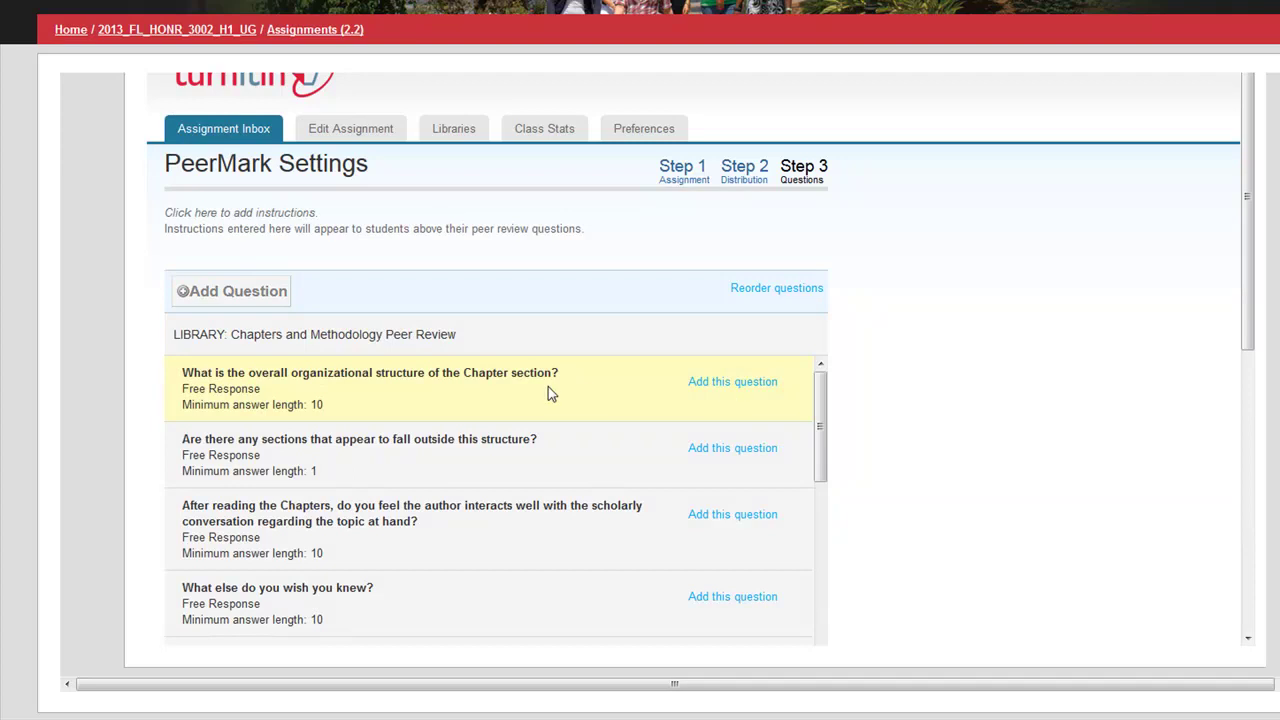
{"action": "scroll", "coordinate": [519, 410], "scroll_direction": "down", "scroll_amount": 3}
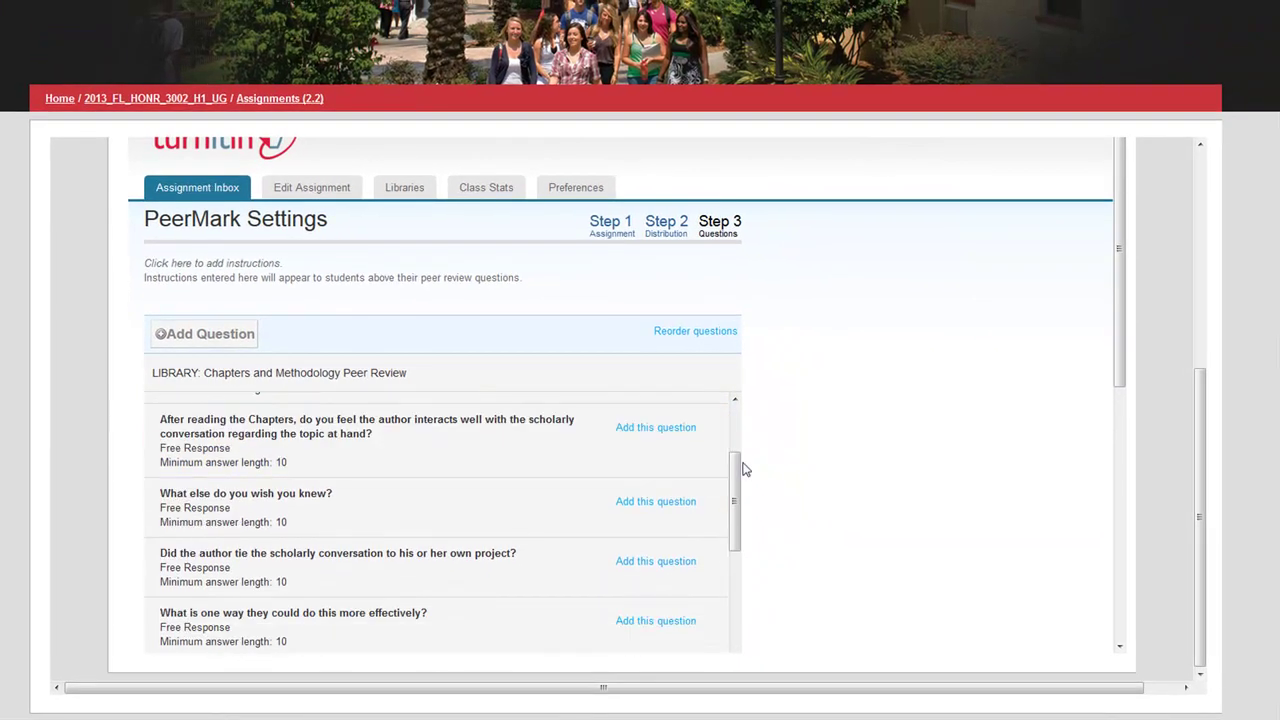
{"action": "left_click_drag", "start_coordinate": [1119, 259], "coordinate": [1128, 396]}
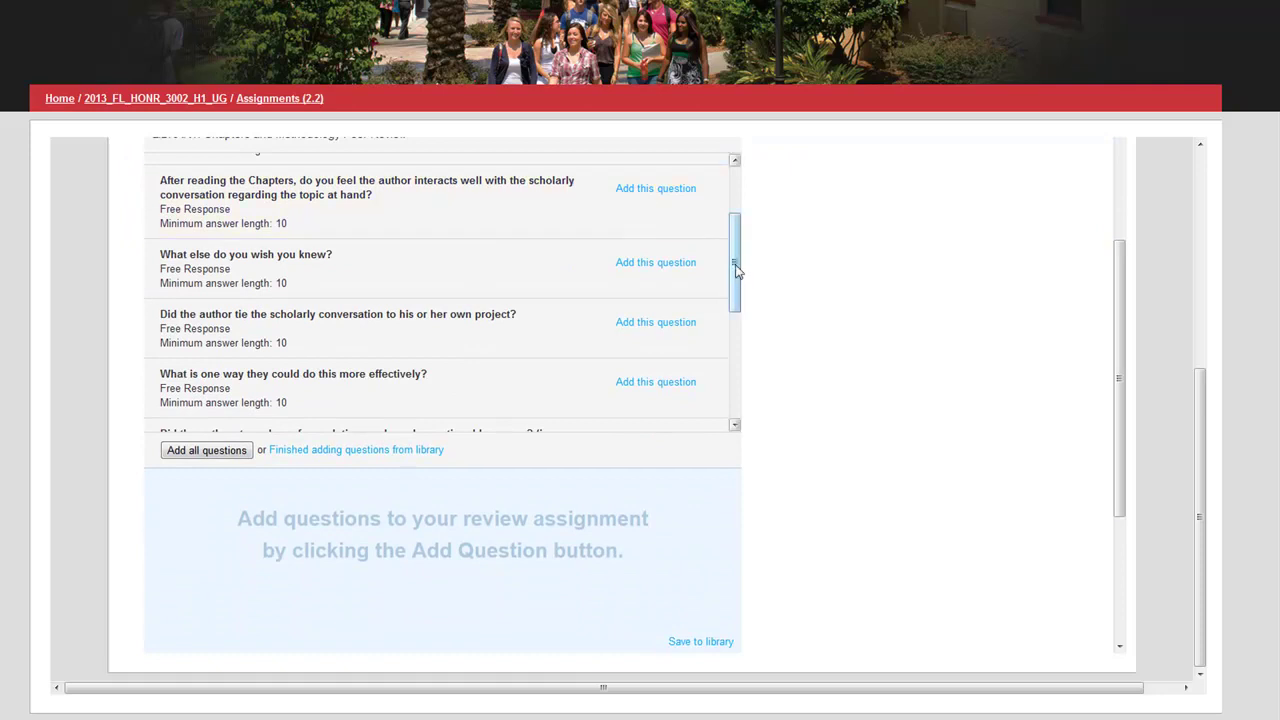
{"action": "left_click_drag", "start_coordinate": [734, 266], "coordinate": [738, 410]}
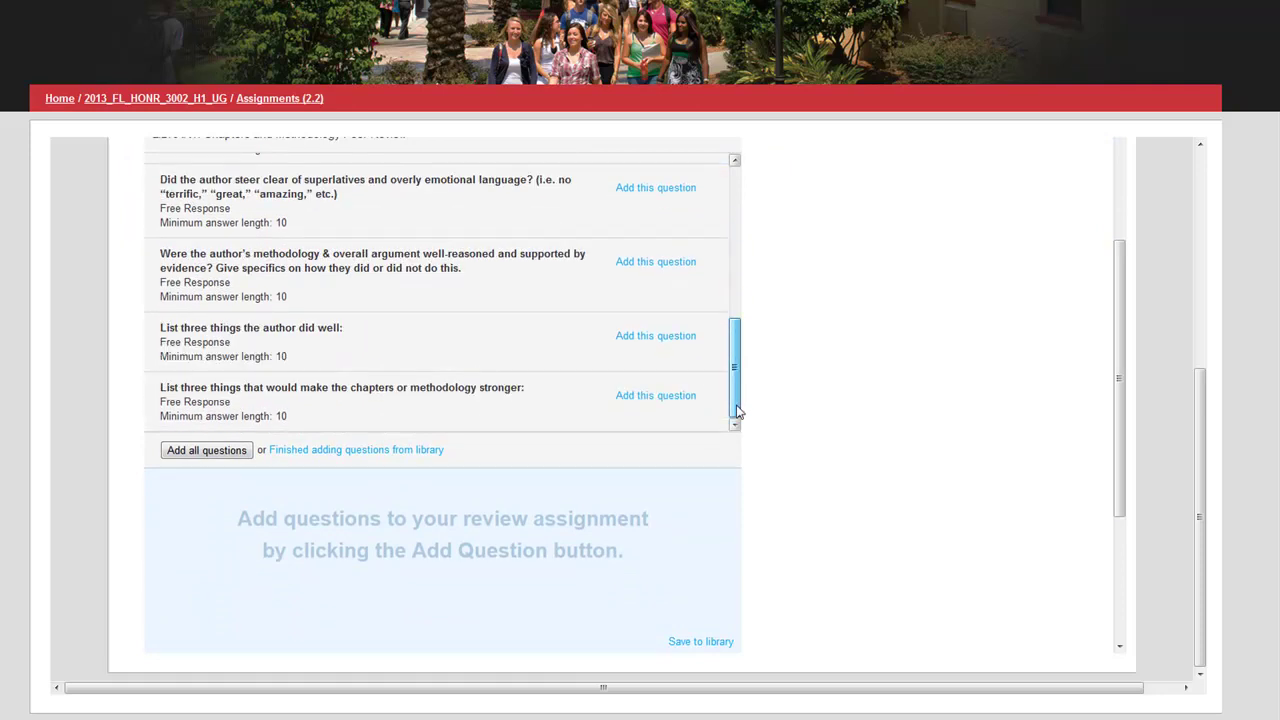
{"action": "left_click", "coordinate": [205, 452]}
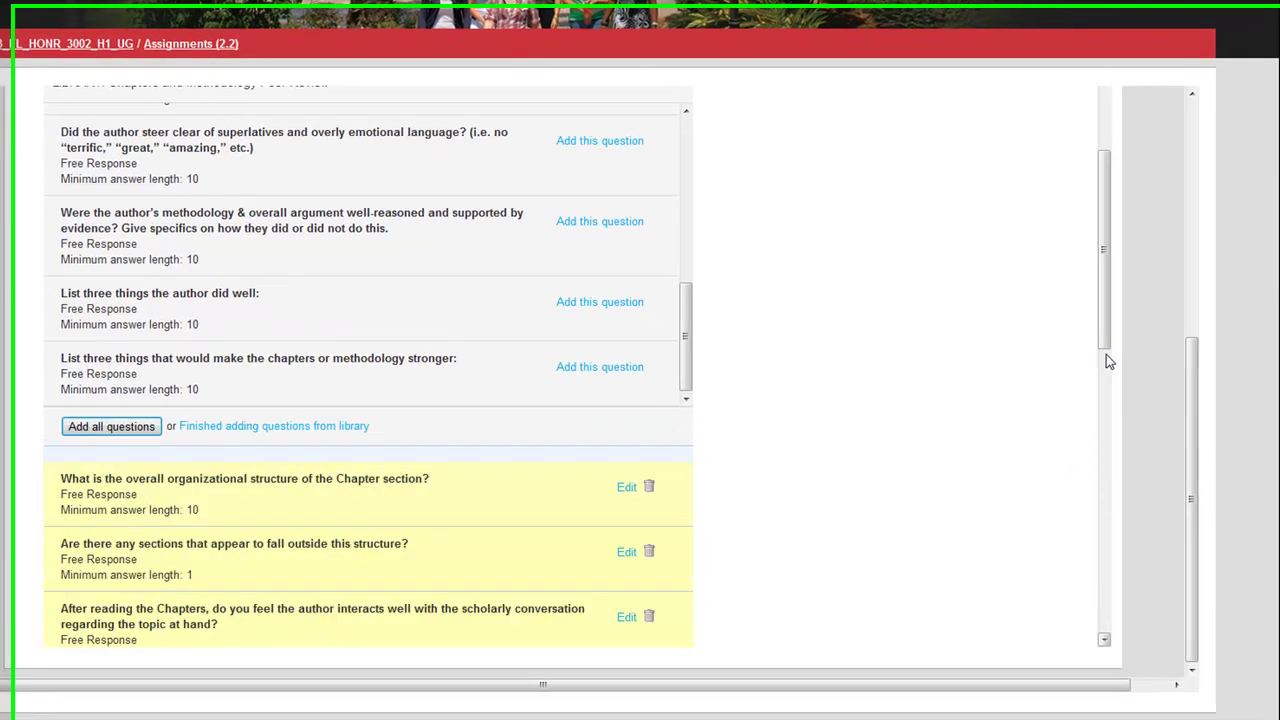
{"action": "scroll", "coordinate": [1124, 400], "scroll_direction": "down", "scroll_amount": 5}
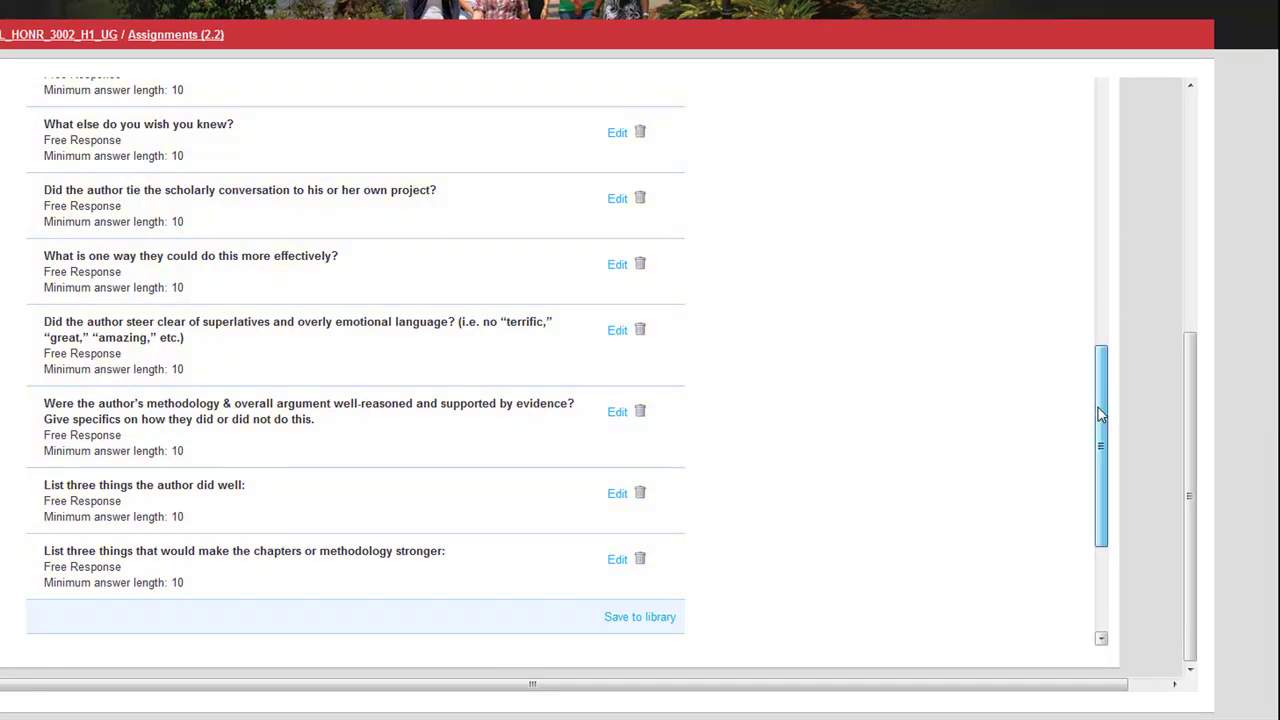
{"action": "left_click_drag", "start_coordinate": [1103, 413], "coordinate": [1108, 509]}
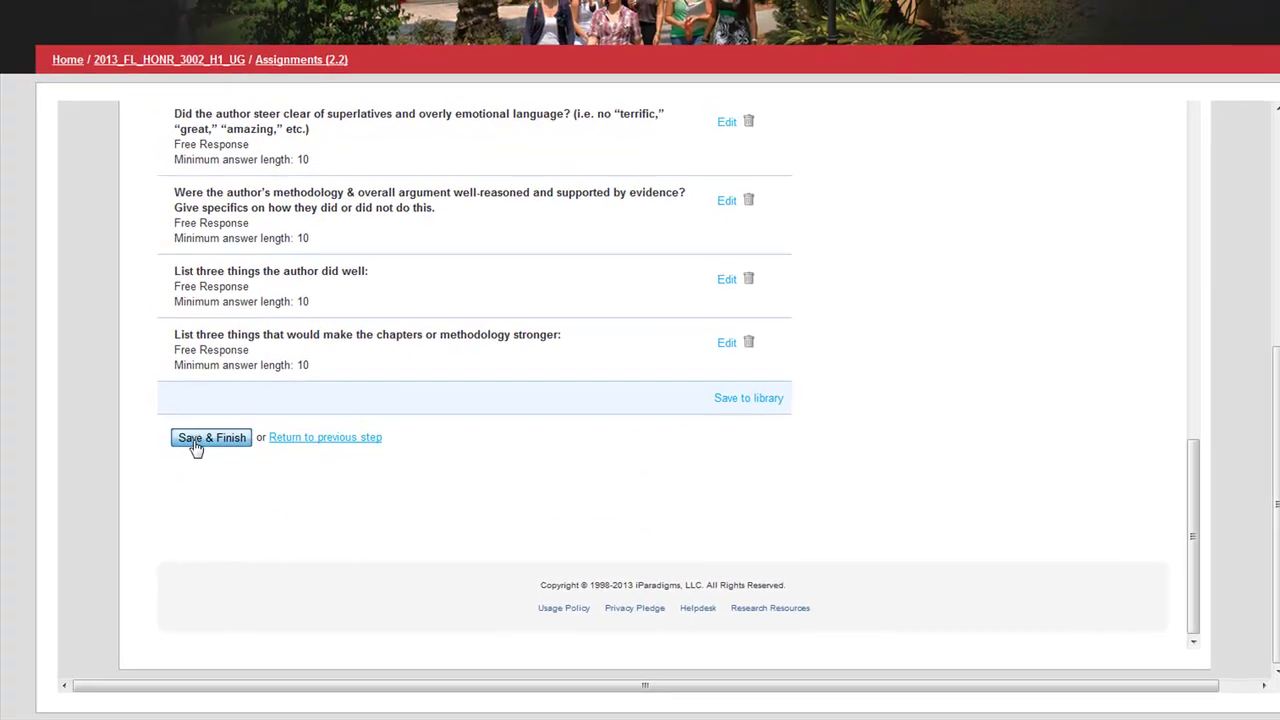
Step: Save and finish the PeerMark setup, then confirm Chapters - PeerMark Assignment 1 appears in Week 13
{"action": "left_click", "coordinate": [196, 444]}
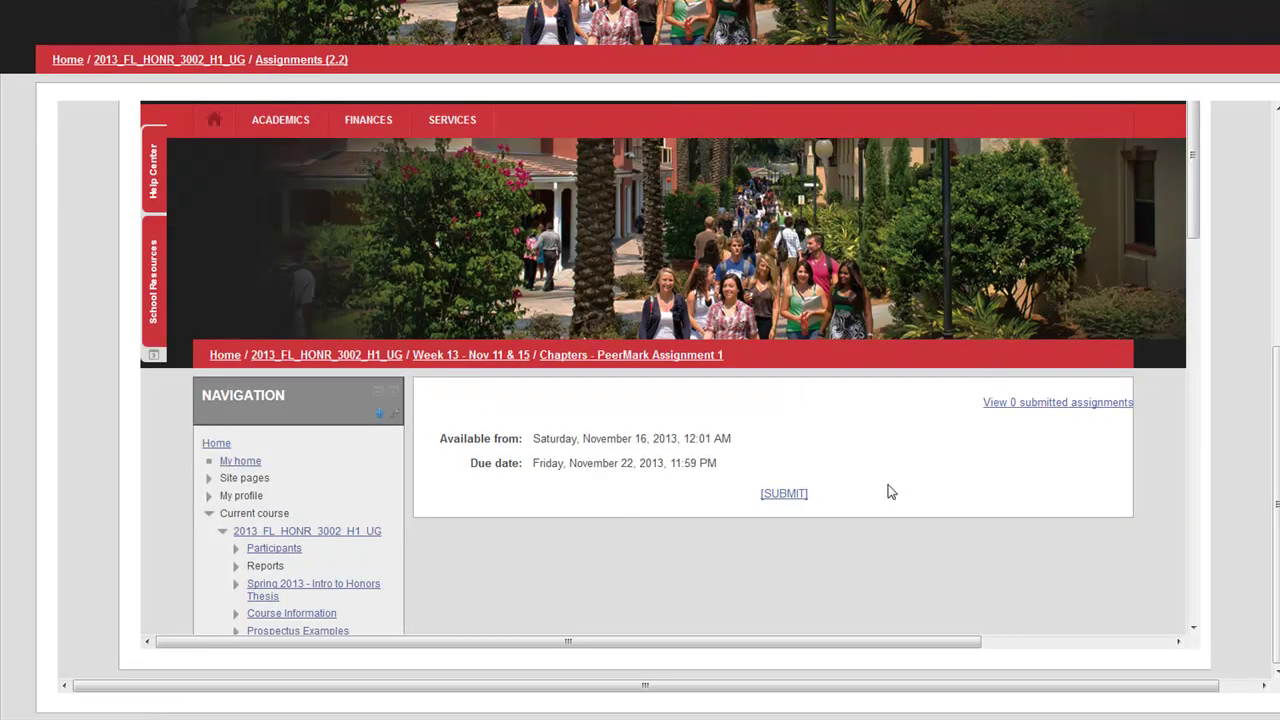
{"action": "left_click", "coordinate": [478, 356]}
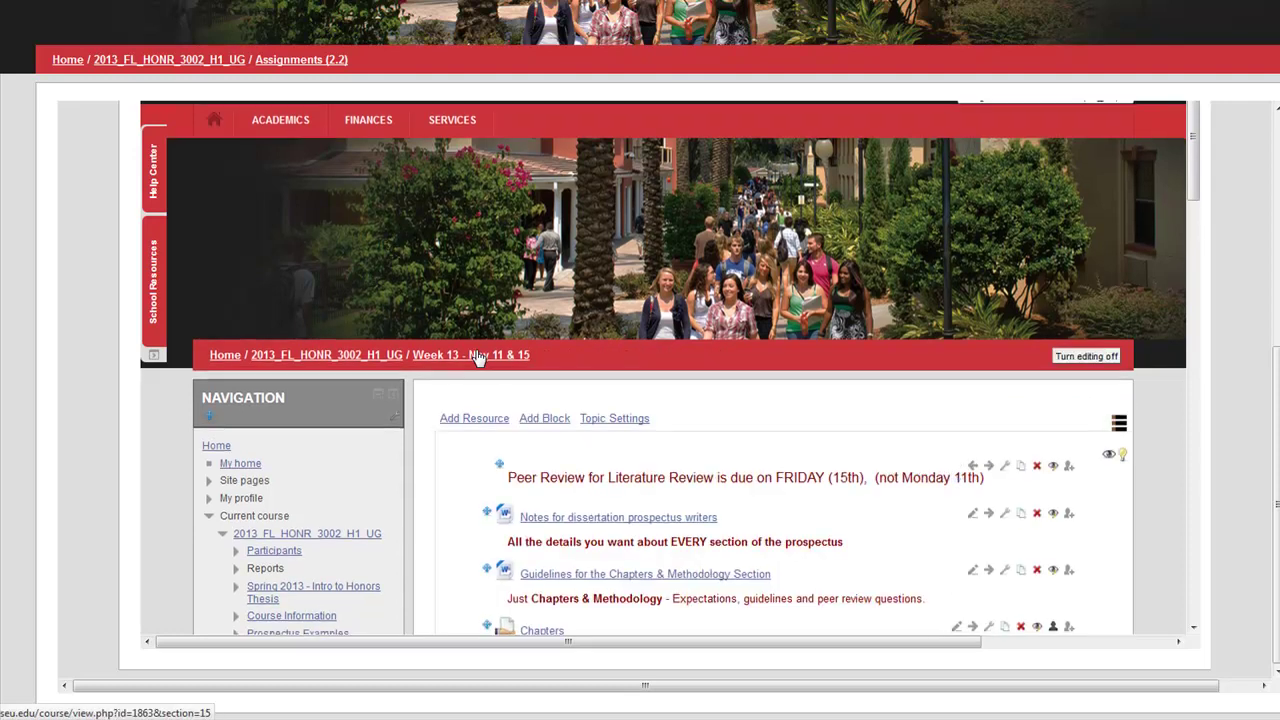
{"action": "scroll", "coordinate": [656, 502], "scroll_direction": "down", "scroll_amount": 3}
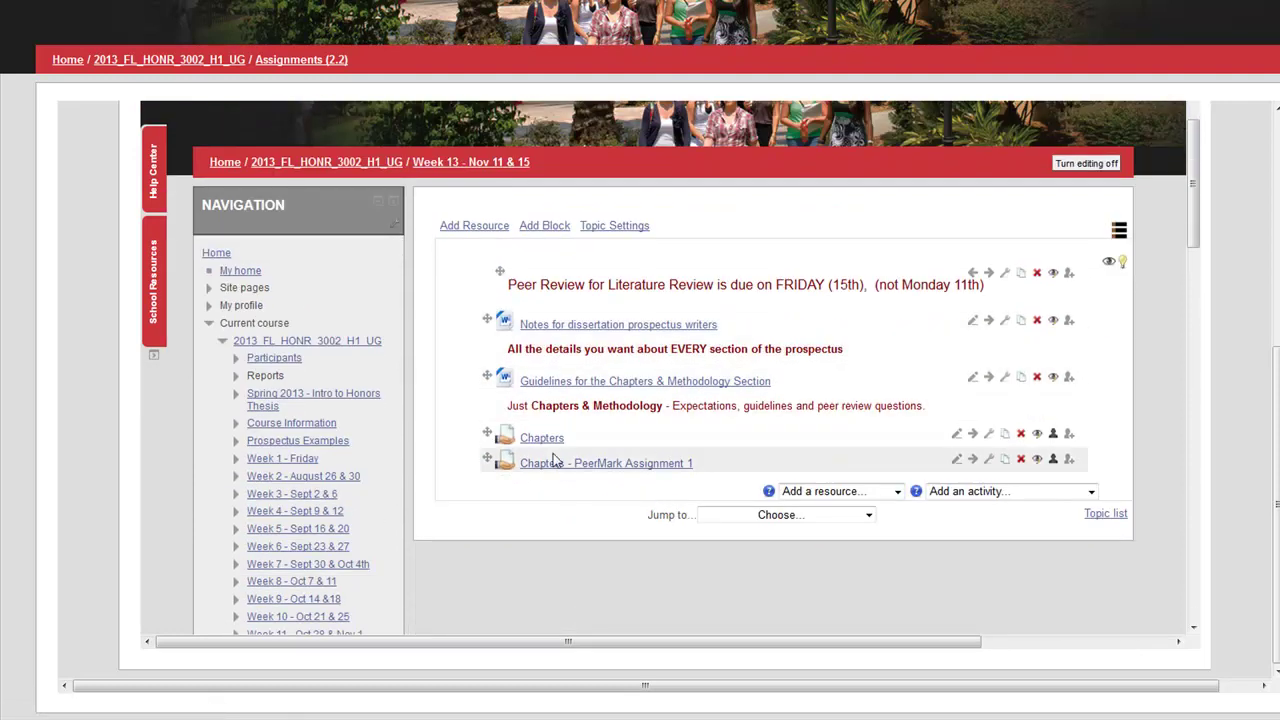